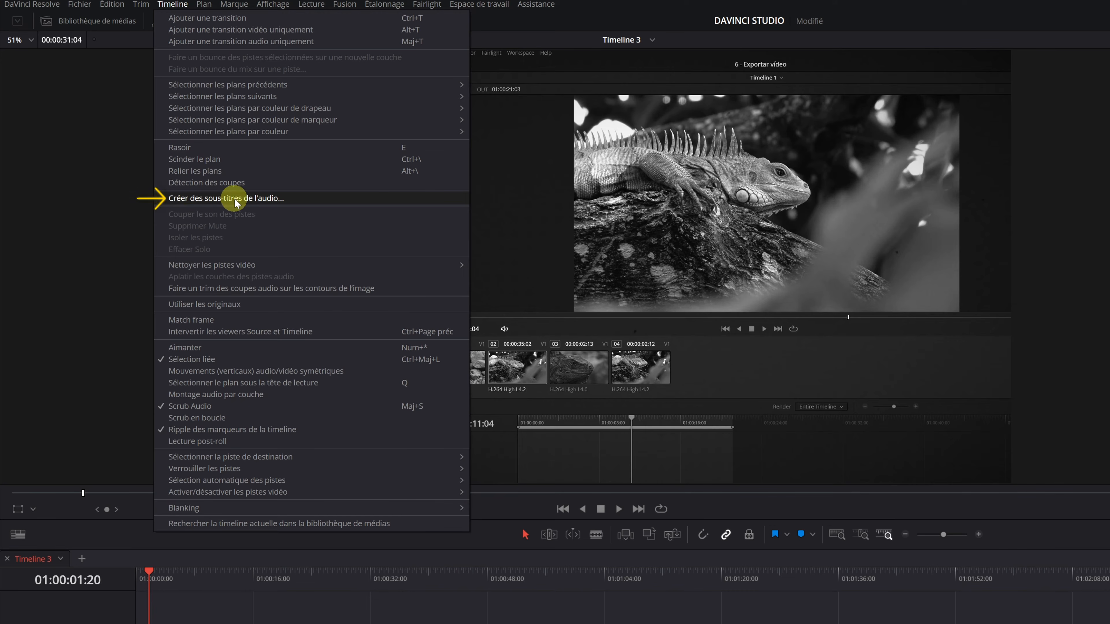
# Step: Start creating subtitles from the timeline's audio, with the language on Auto and the Netflix subtitle preset
pyautogui.click(275, 198)
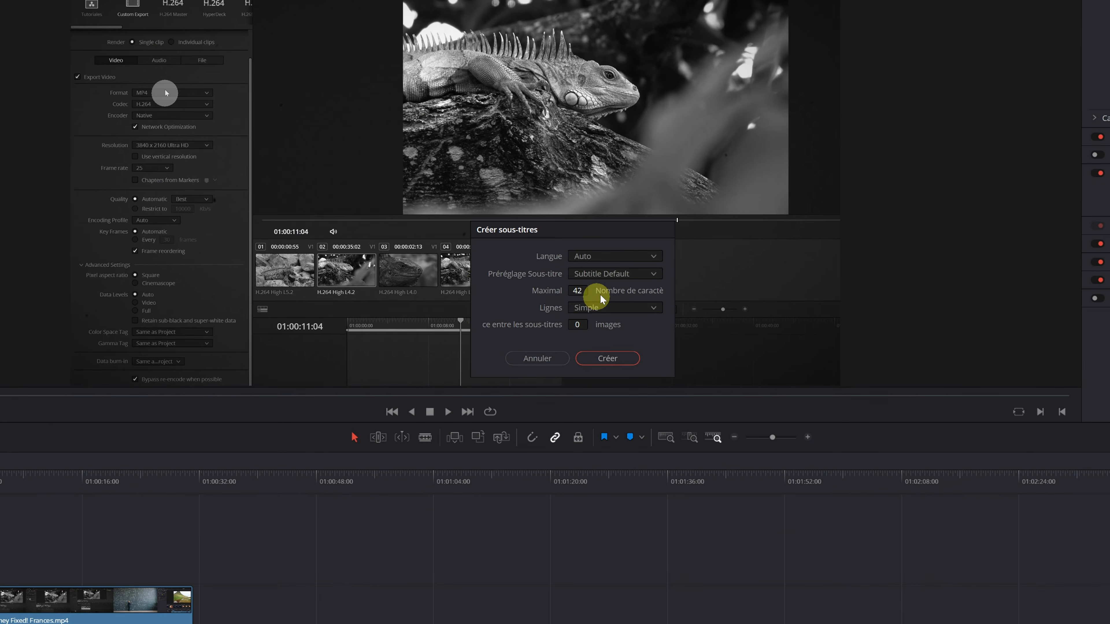
pyautogui.click(652, 257)
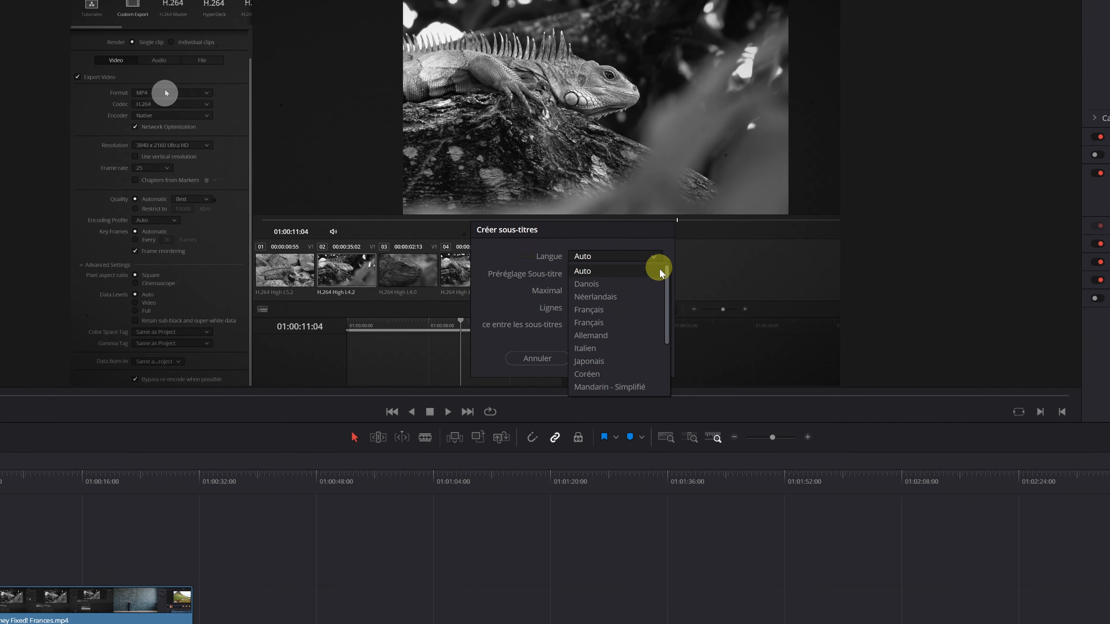
pyautogui.moveTo(664, 279)
pyautogui.mouseDown()
pyautogui.moveTo(664, 349)
pyautogui.moveTo(666, 278)
pyautogui.mouseUp()
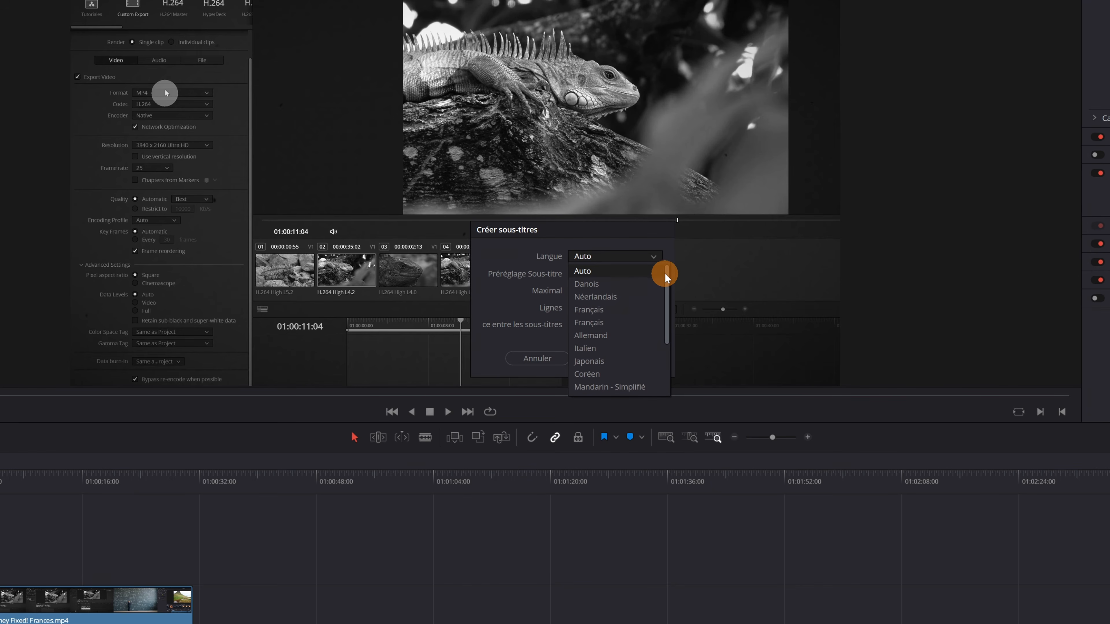
pyautogui.click(588, 272)
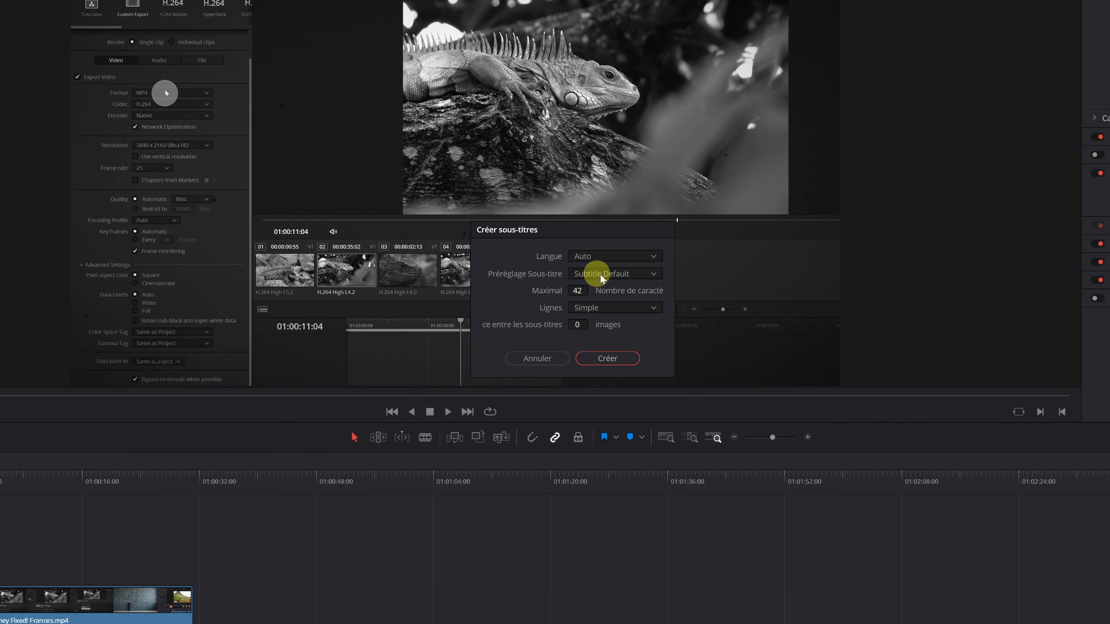
pyautogui.click(654, 274)
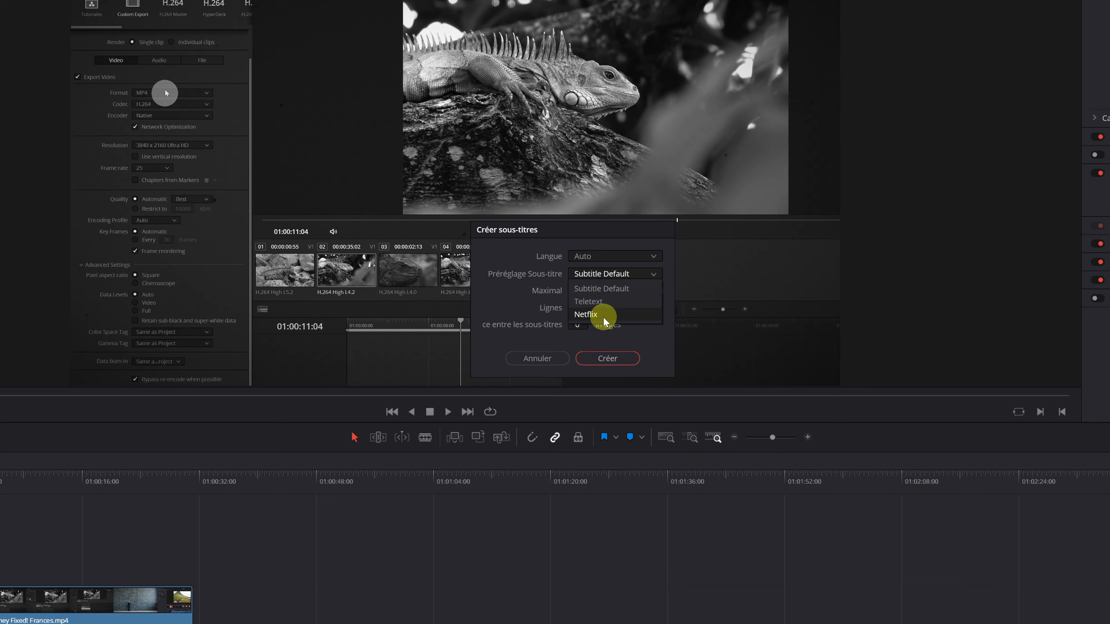
pyautogui.click(587, 315)
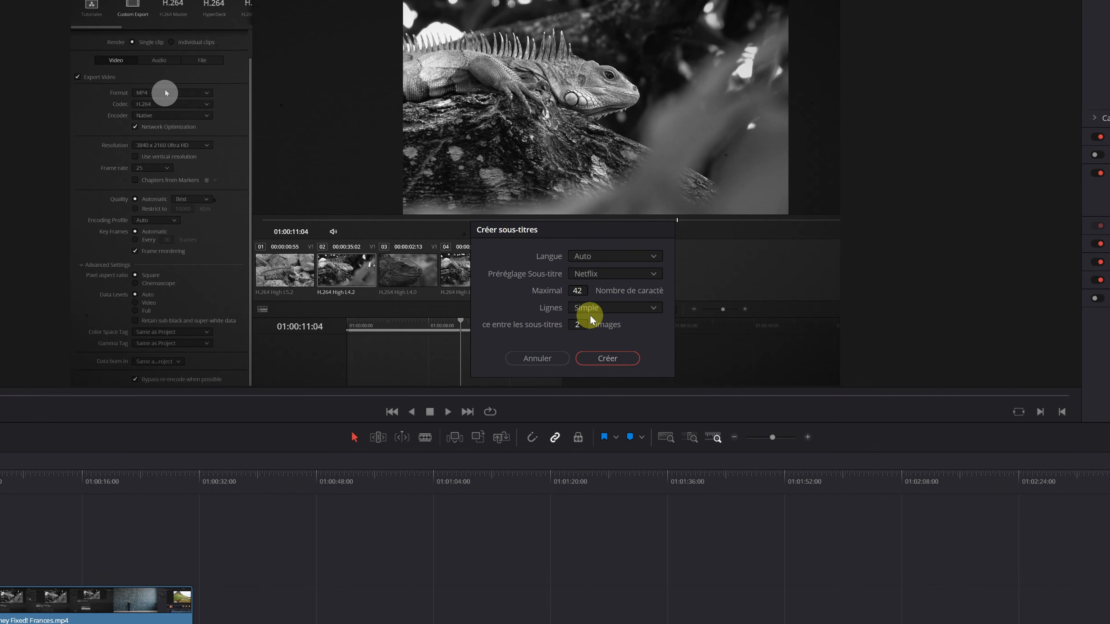
# Step: Set the subtitle maximum to 60 characters, keep the lines as Simple, and generate the subtitles
pyautogui.moveTo(579, 293)
pyautogui.mouseDown()
pyautogui.moveTo(595, 289)
pyautogui.moveTo(571, 299)
pyautogui.moveTo(594, 295)
pyautogui.moveTo(579, 294)
pyautogui.mouseUp()
pyautogui.click(652, 310)
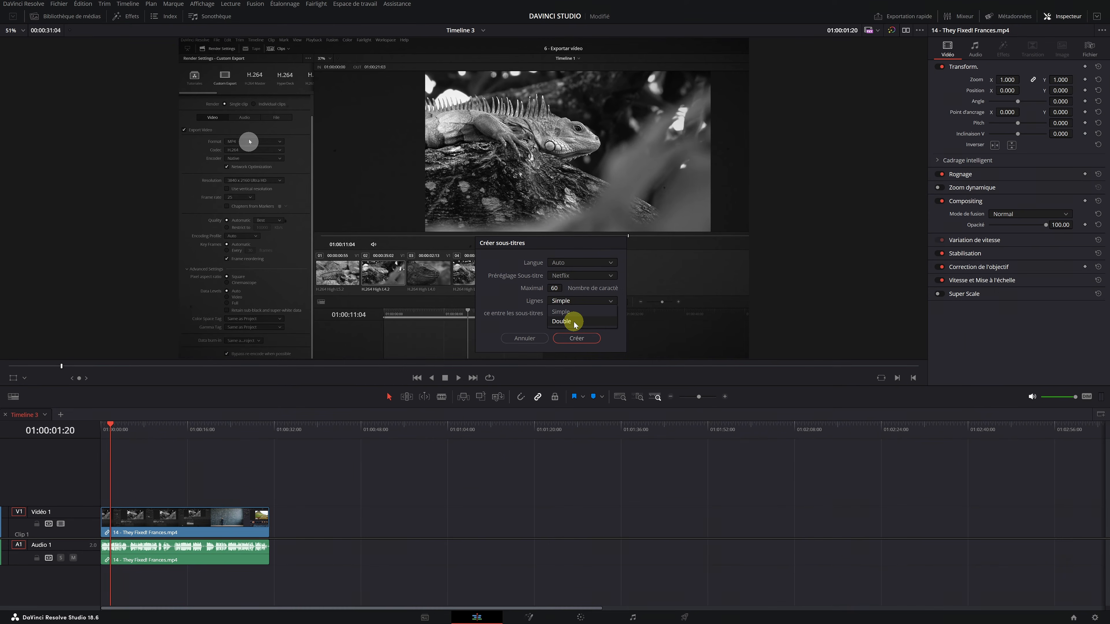
pyautogui.click(573, 315)
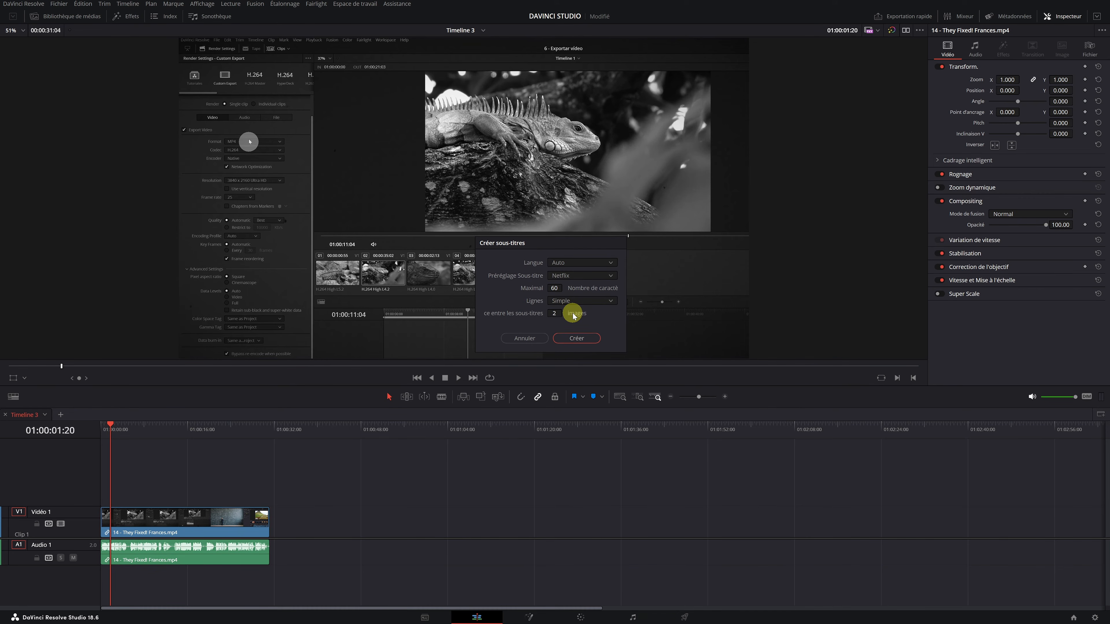
pyautogui.click(577, 339)
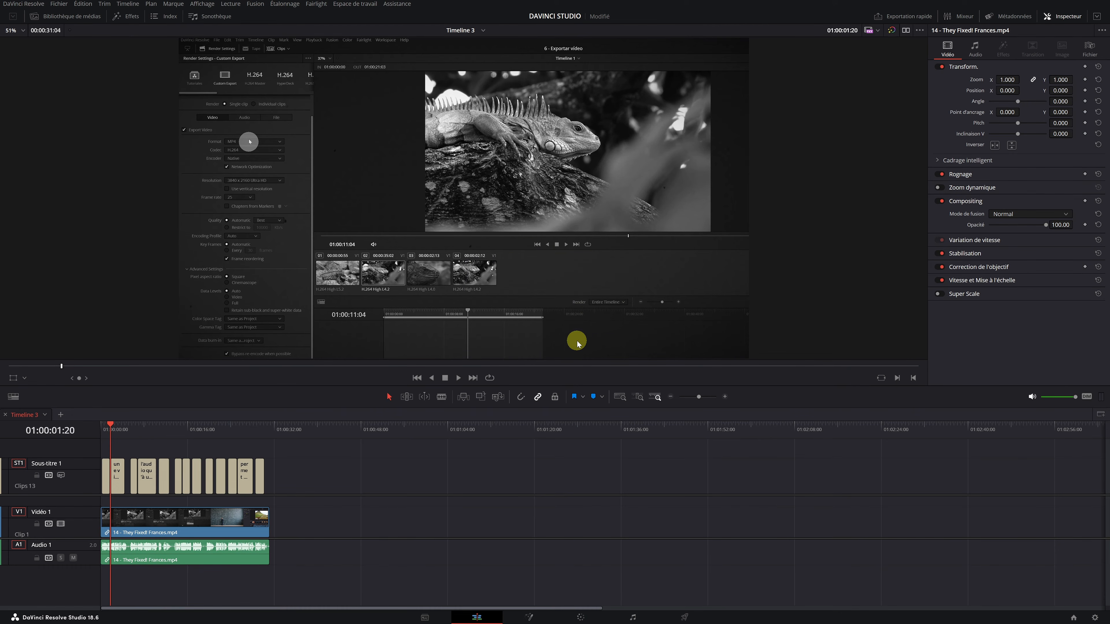
# Step: Play the subtitled timeline from its start, and select the fourth subtitle clip with the playhead at 01:00:08:11
pyautogui.moveTo(104, 430); pyautogui.dragTo(93, 430)
pyautogui.press('space')
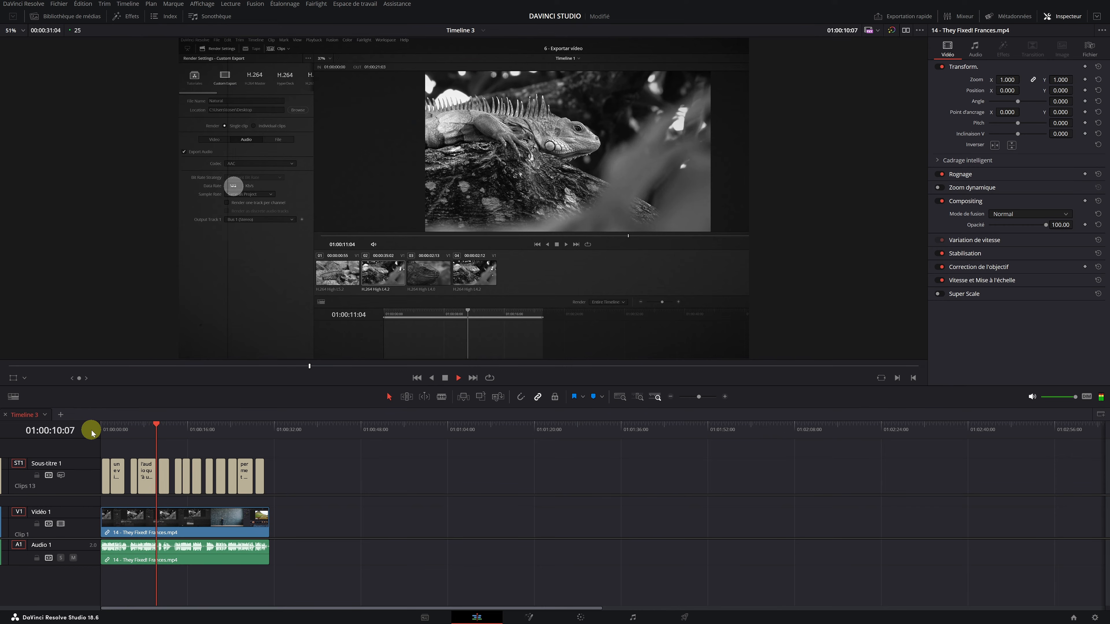
pyautogui.click(147, 425)
pyautogui.click(146, 472)
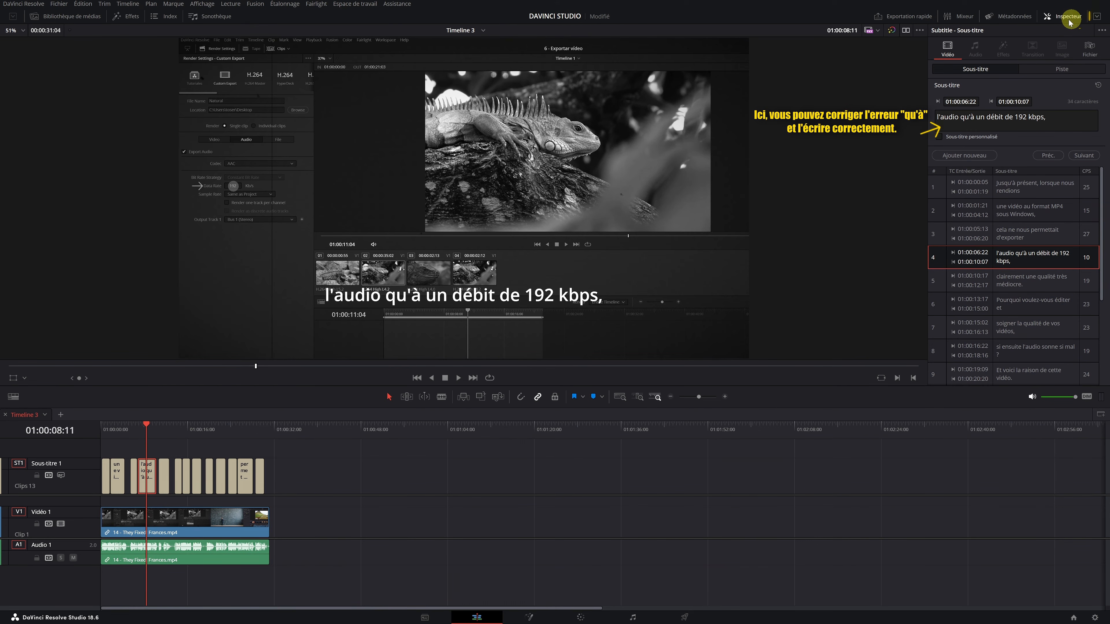
# Step: Style the whole subtitle track with the Impact font at size 112
pyautogui.click(1061, 70)
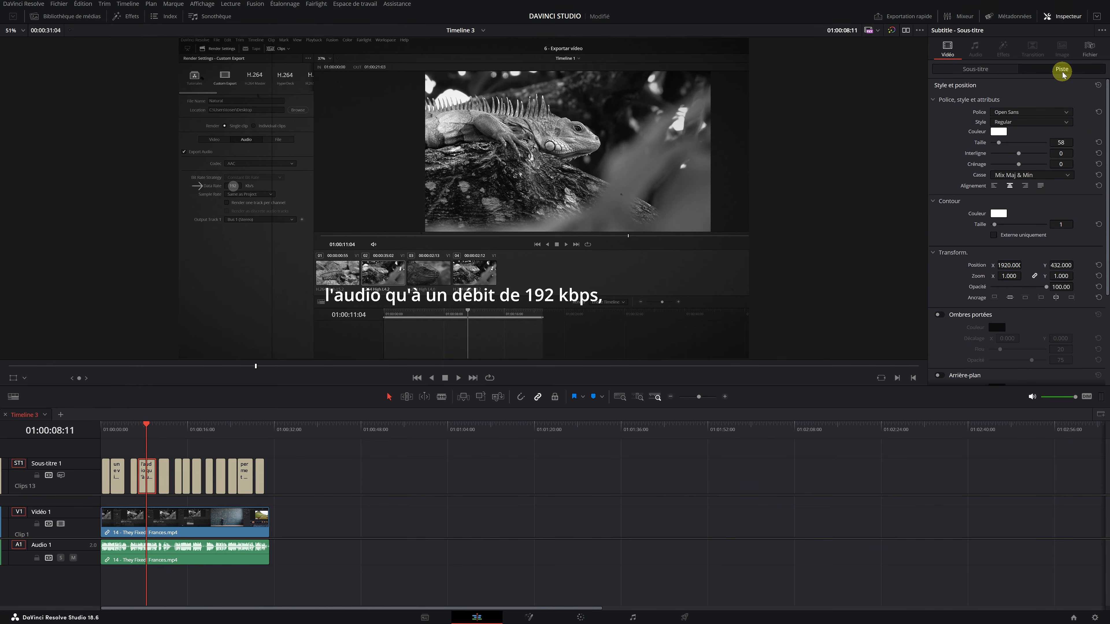
pyautogui.click(1063, 112)
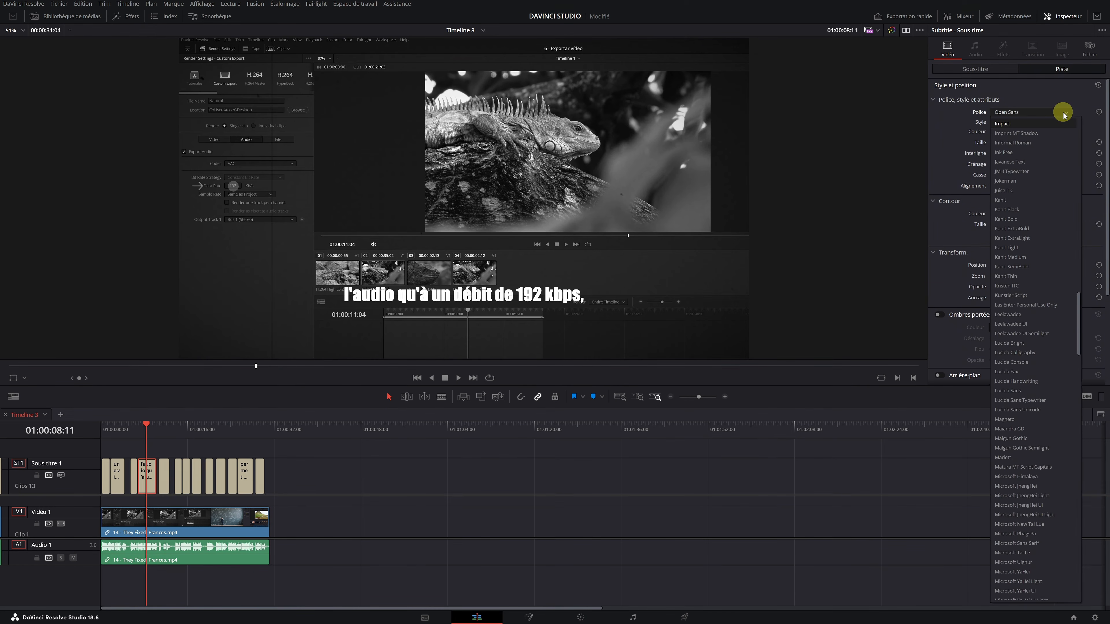
pyautogui.click(1063, 112)
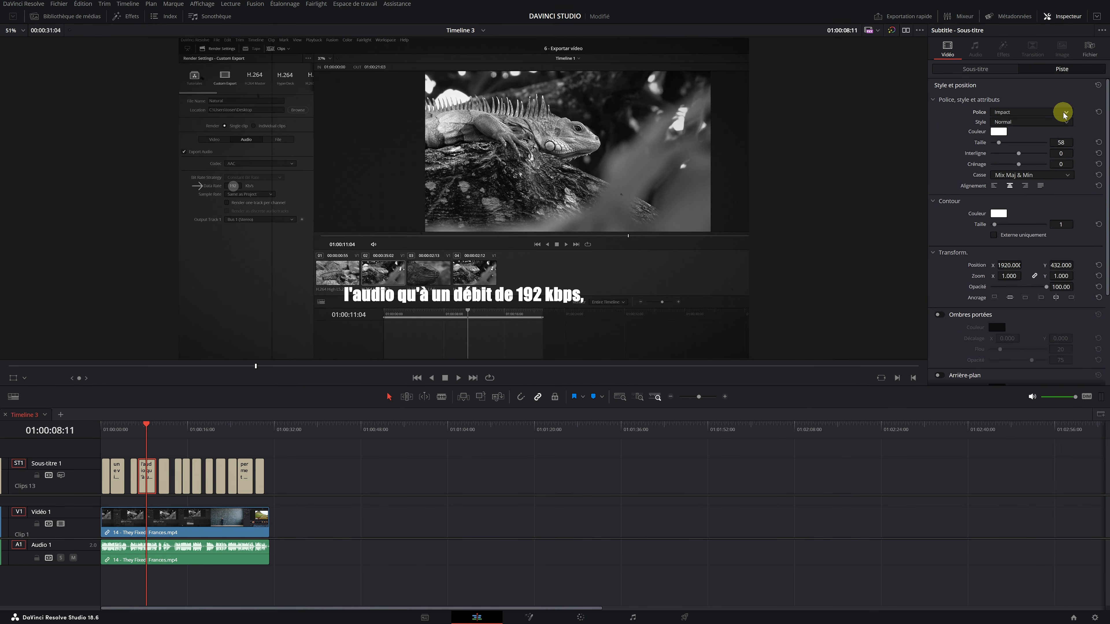
pyautogui.moveTo(1059, 142); pyautogui.dragTo(1081, 141)
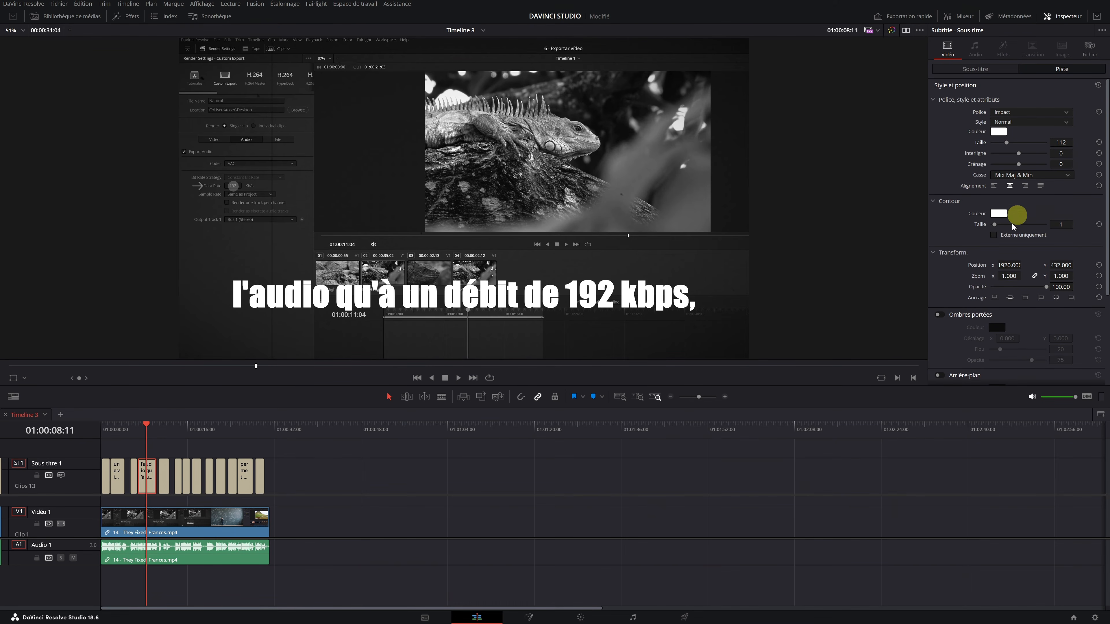
# Step: Enable the subtitle track's drop shadow with an X offset of 36, and try the background on and off
pyautogui.click(937, 315)
pyautogui.moveTo(1003, 338)
pyautogui.mouseDown()
pyautogui.moveTo(1043, 338)
pyautogui.moveTo(1022, 339)
pyautogui.mouseUp()
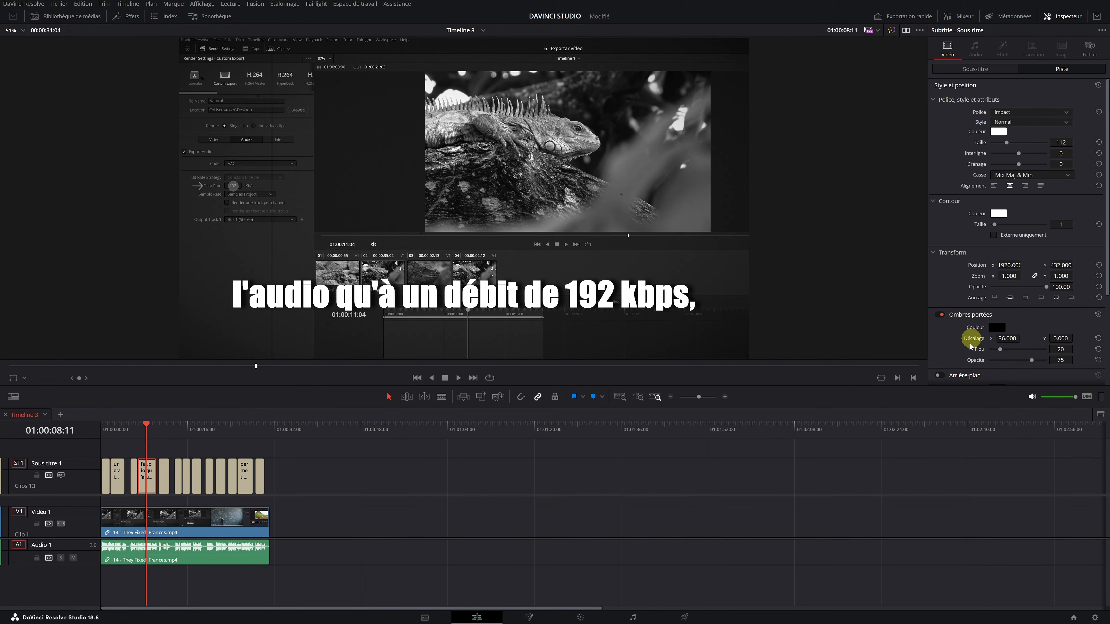
pyautogui.click(938, 376)
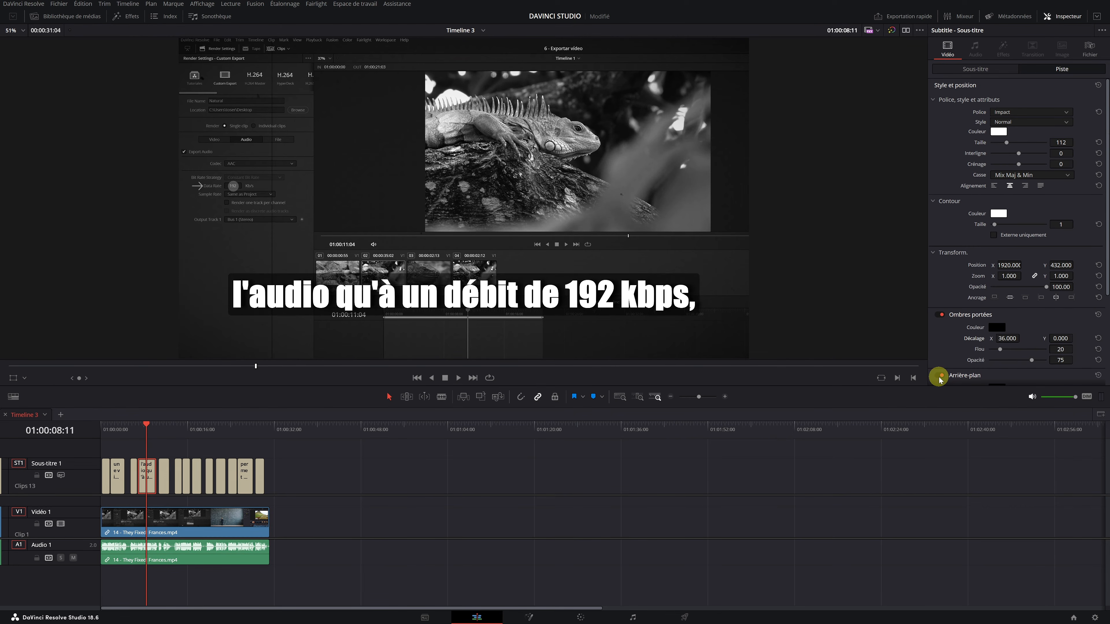
pyautogui.click(938, 376)
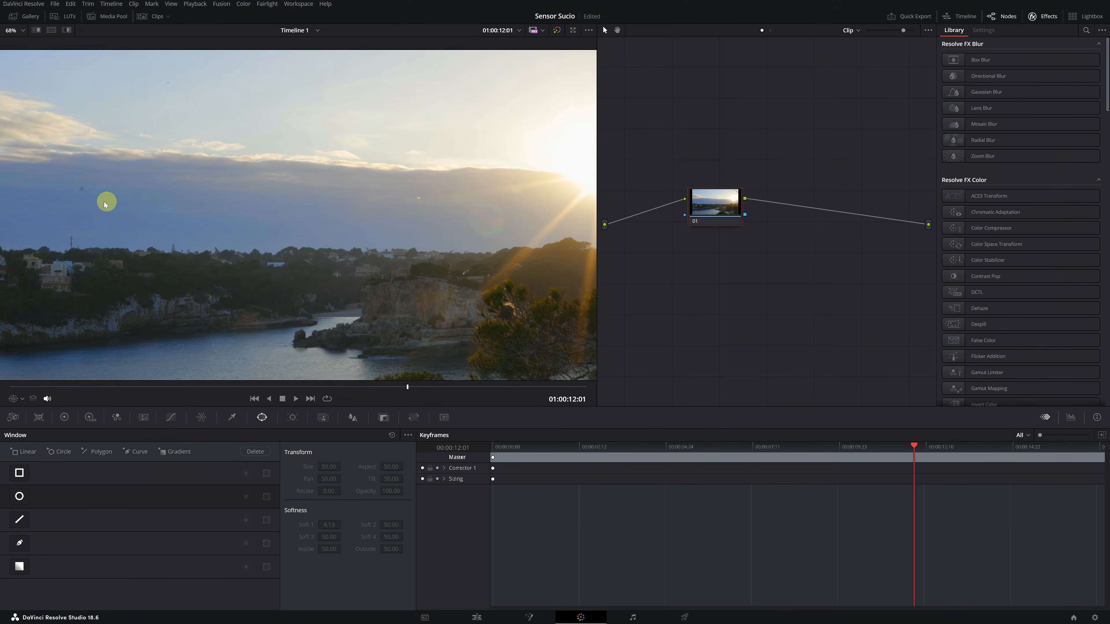
# Step: Examine the dark sensor spots in the sky of the coastal sunset clip at close range
pyautogui.scroll(5, 105, 203)
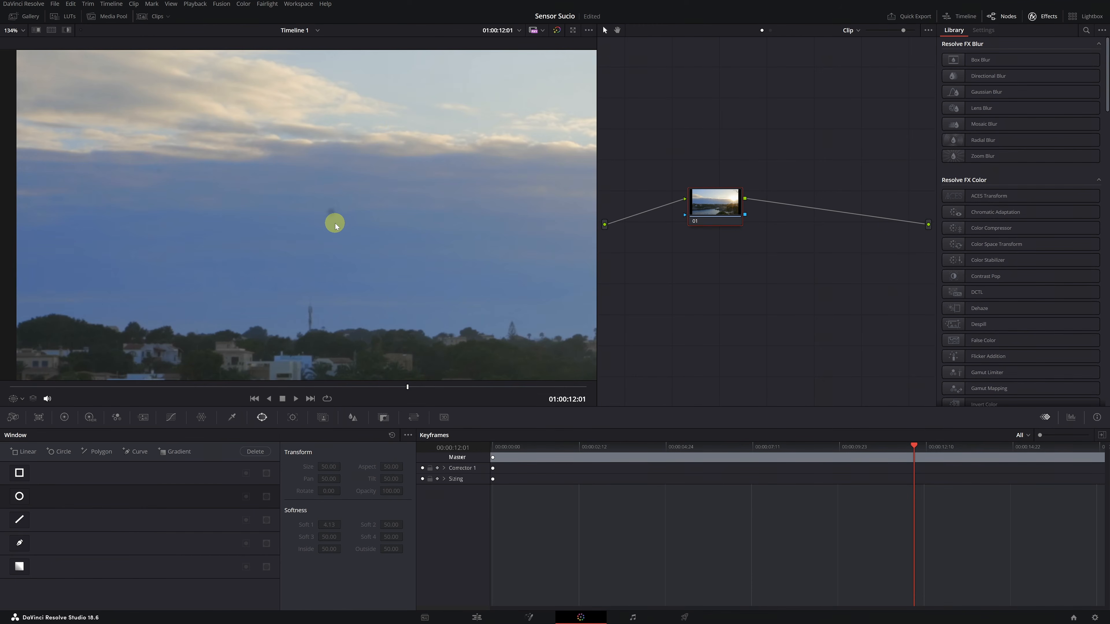
pyautogui.moveTo(461, 124); pyautogui.dragTo(319, 309)
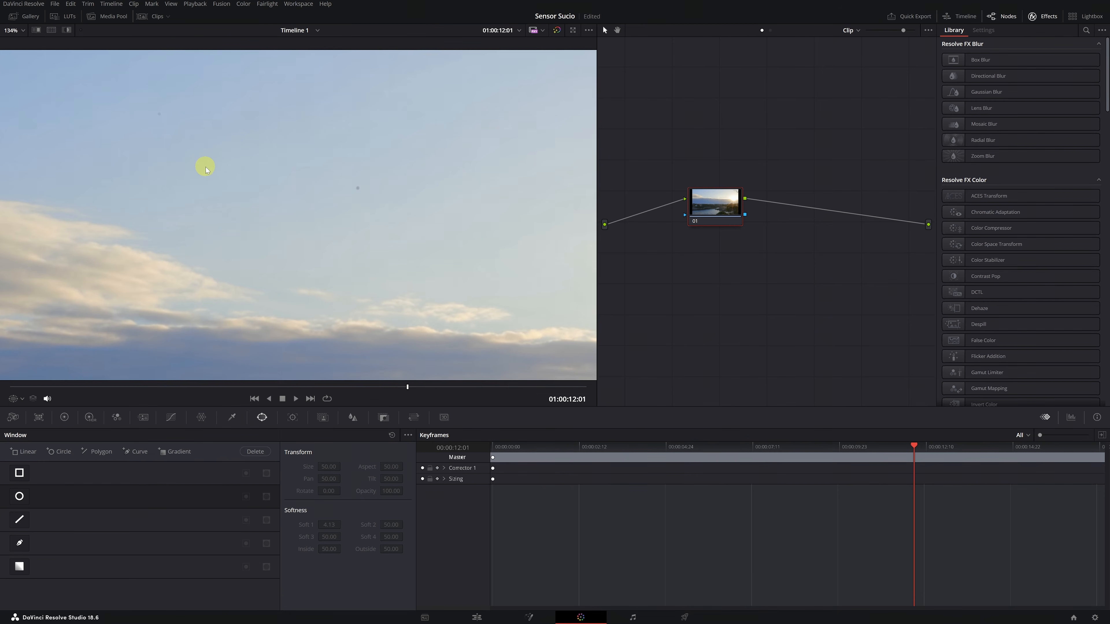
pyautogui.moveTo(181, 146); pyautogui.dragTo(216, 170)
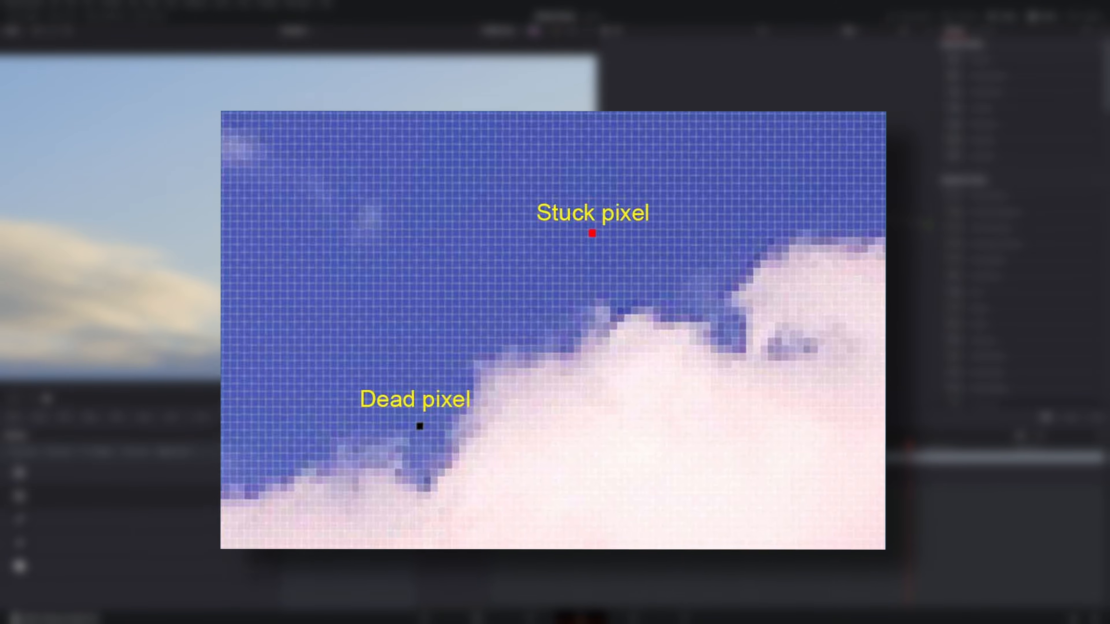
pyautogui.hotkey('shift', 'z')
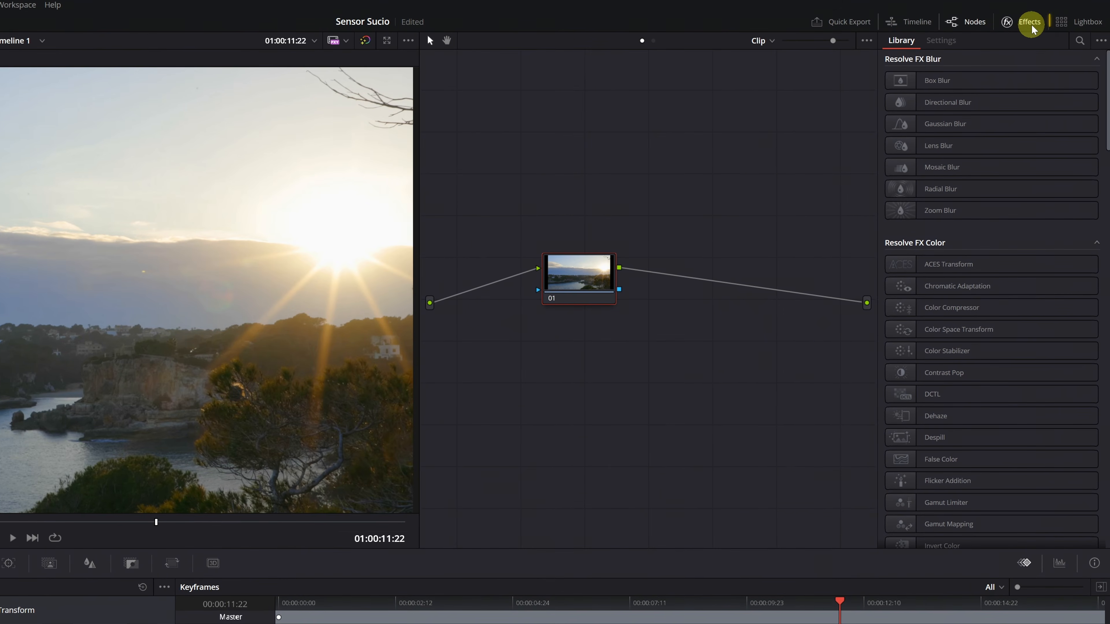
# Step: Search the effects library for "dead pixel" and apply Dead Pixel Fixer to node 01
pyautogui.click(1079, 40)
pyautogui.write('dead pixel')
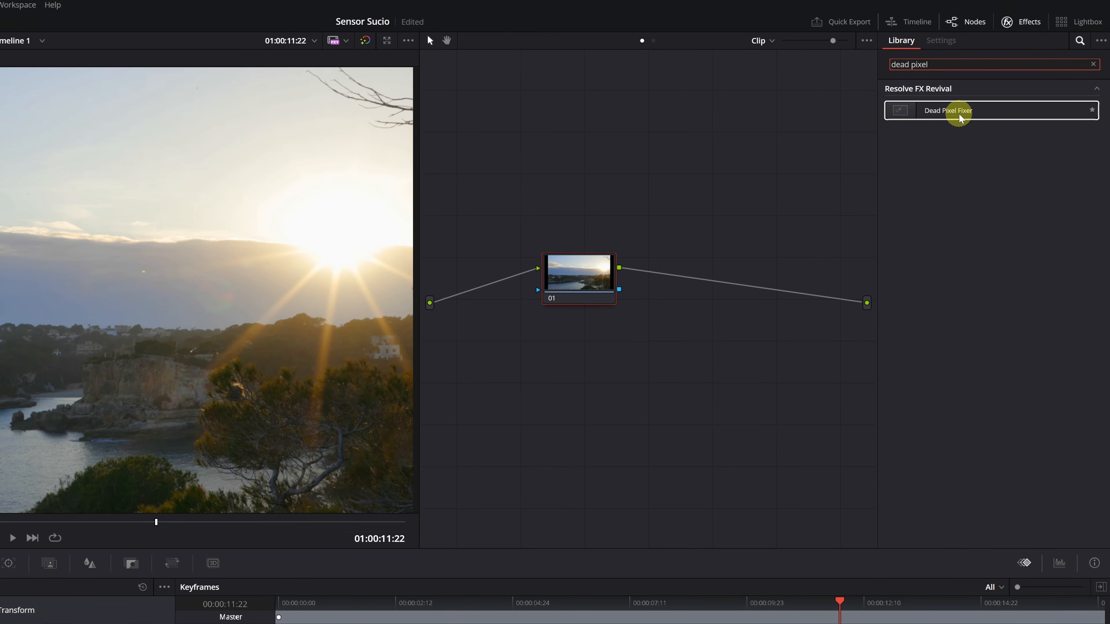
pyautogui.moveTo(949, 116); pyautogui.dragTo(587, 277)
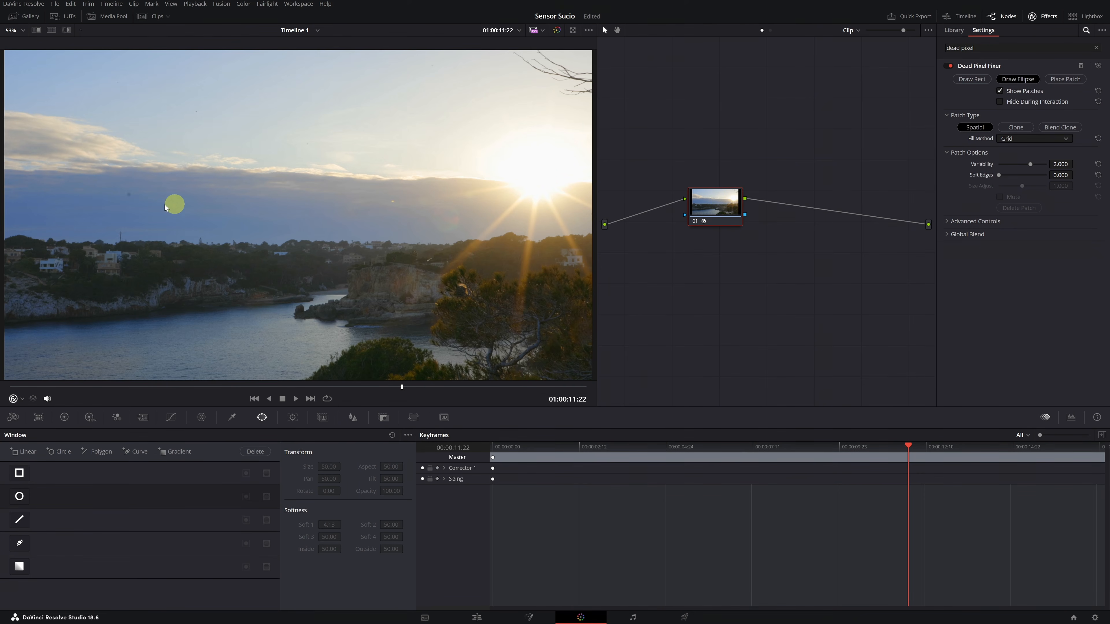
# Step: Draw small elliptical patches over the three dark spots in the clouds and upper sky
pyautogui.scroll(3, 273, 208)
pyautogui.scroll(6, 274, 209)
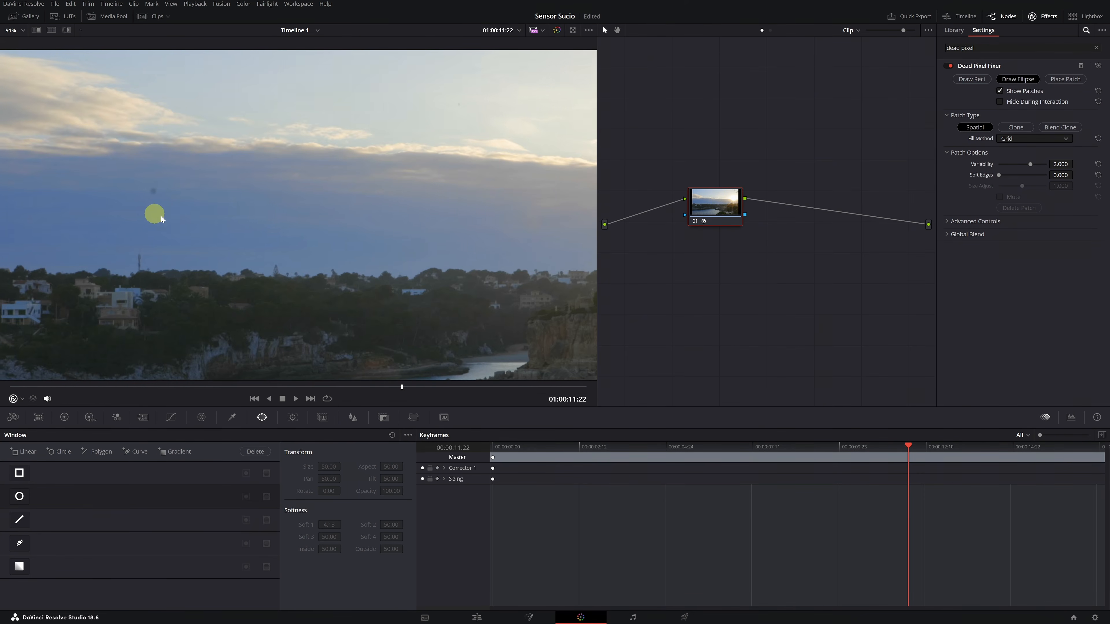
pyautogui.moveTo(385, 258); pyautogui.dragTo(364, 261)
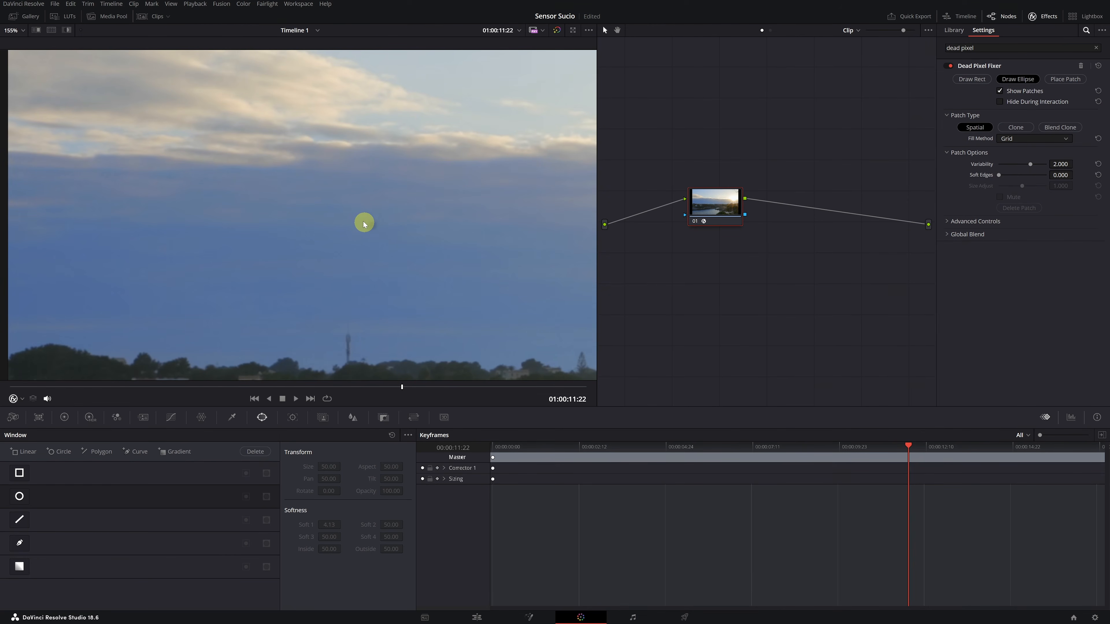
pyautogui.moveTo(360, 215); pyautogui.dragTo(388, 239)
pyautogui.moveTo(488, 111); pyautogui.dragTo(322, 228)
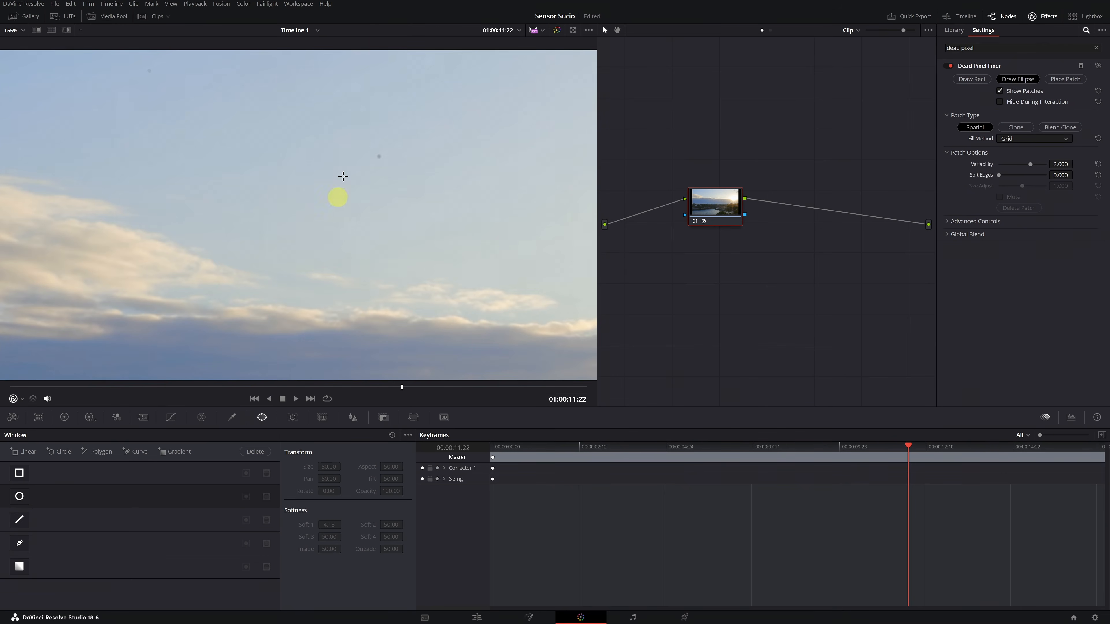
pyautogui.moveTo(374, 153); pyautogui.dragTo(383, 161)
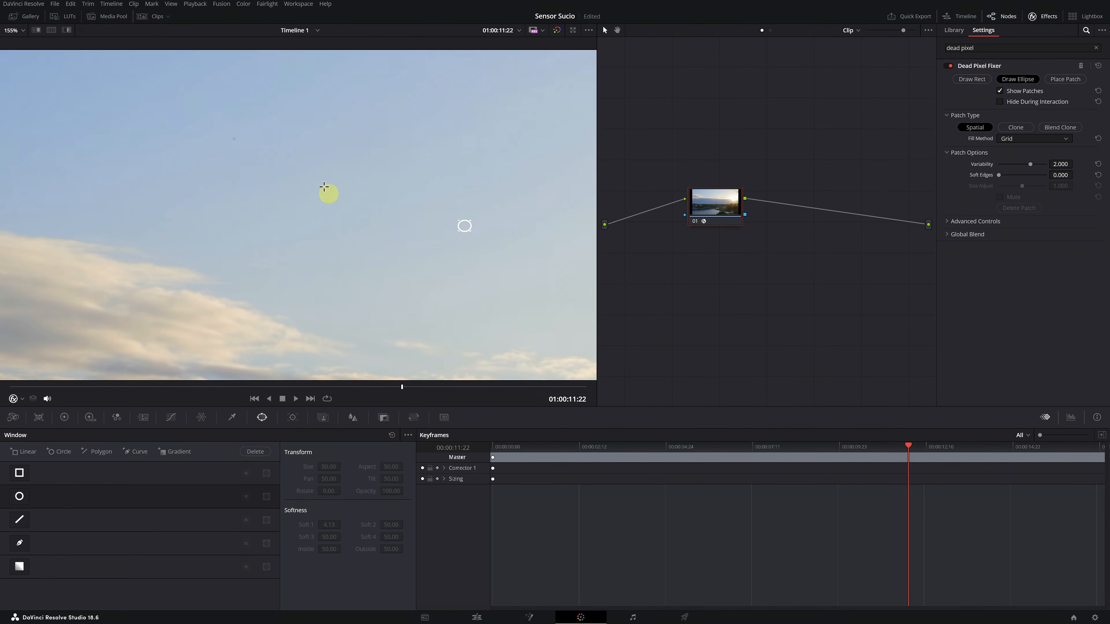
pyautogui.moveTo(228, 134); pyautogui.dragTo(244, 147)
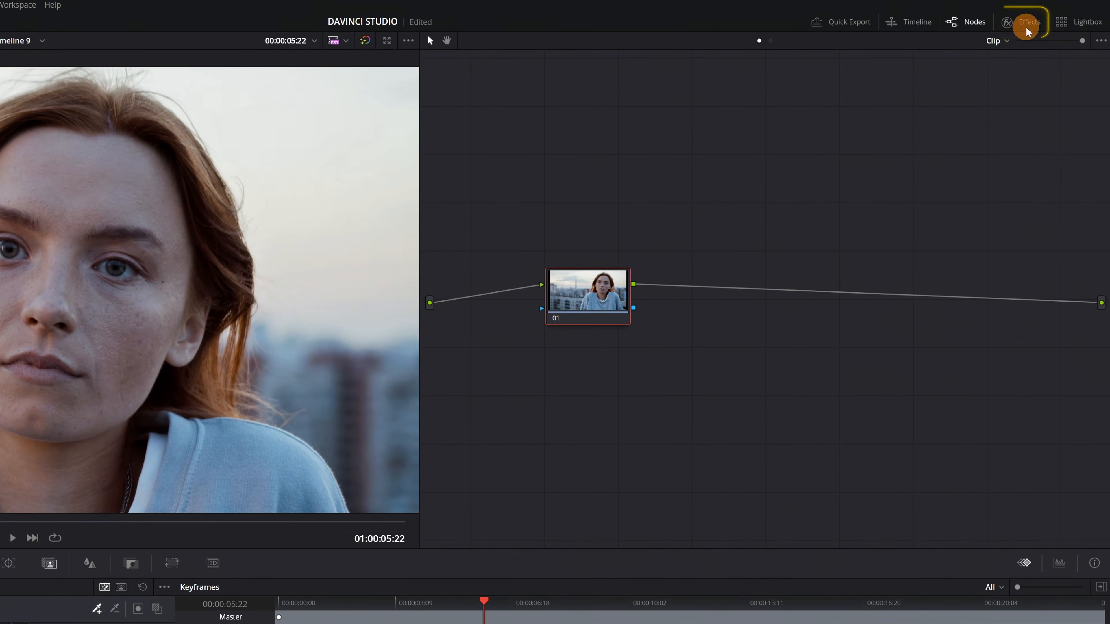
# Step: Search the effects library for "face" and apply Face Refinement to node 01 of the portrait clip
pyautogui.click(1026, 31)
pyautogui.click(1080, 40)
pyautogui.write('face')
pyautogui.click(941, 117)
pyautogui.moveTo(942, 117); pyautogui.dragTo(634, 300)
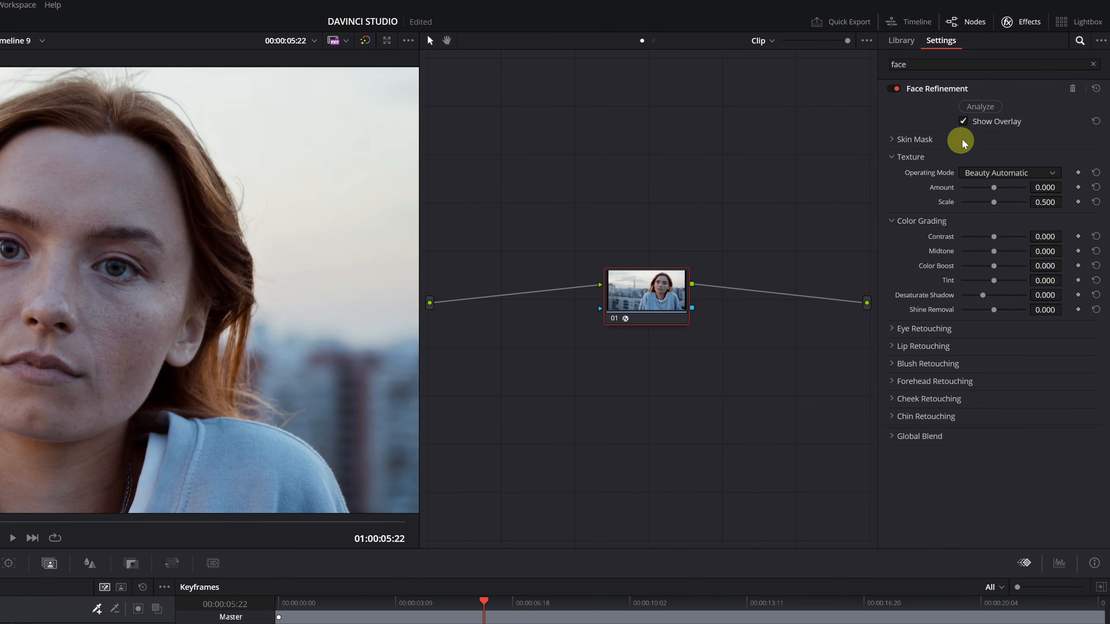
# Step: Analyze the woman's face with the overlay hidden after tracking, and set the Texture amount to 0.454
pyautogui.click(980, 107)
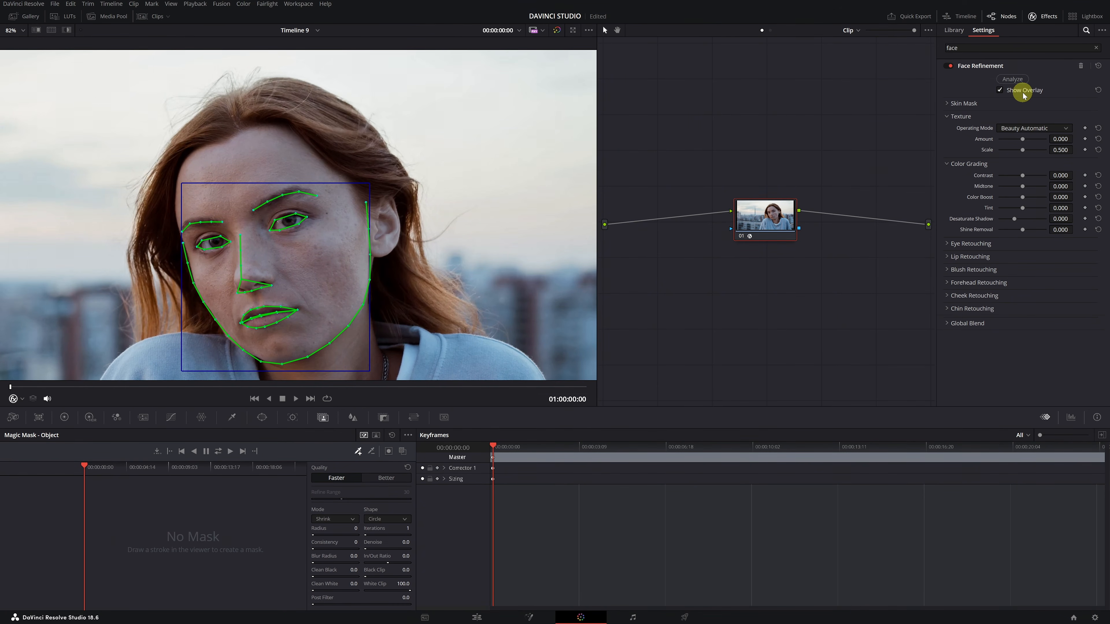
pyautogui.click(1000, 91)
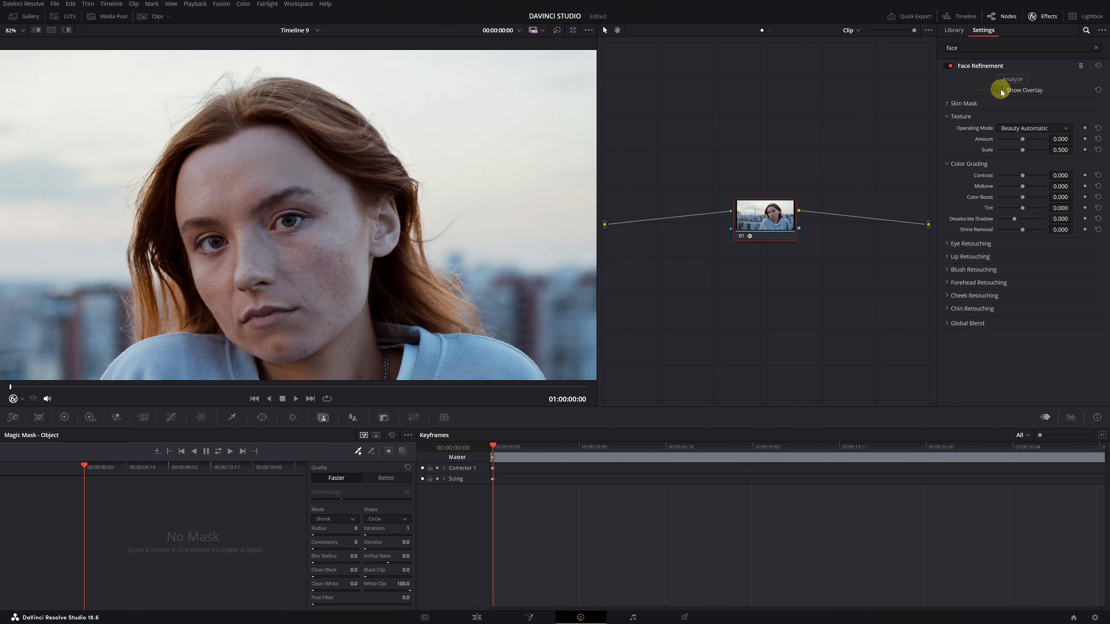
pyautogui.scroll(2, 305, 228)
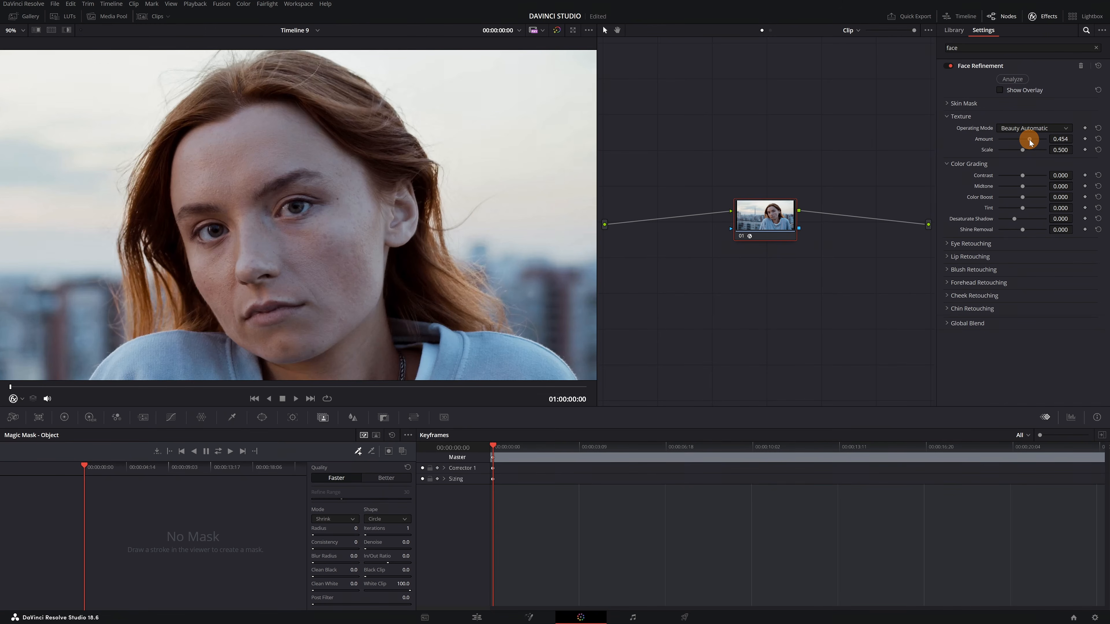
pyautogui.moveTo(1030, 142); pyautogui.dragTo(1045, 140)
# Step: Set Eye Retouching to sharpening 0.040, brightening 0.114, eye light 0.274 and eyebag removal 0.234
pyautogui.click(946, 245)
pyautogui.moveTo(501, 311)
pyautogui.mouseDown()
pyautogui.moveTo(599, 310)
pyautogui.moveTo(507, 310)
pyautogui.mouseUp()
pyautogui.moveTo(1055, 267); pyautogui.dragTo(573, 304)
pyautogui.moveTo(1055, 276); pyautogui.dragTo(622, 305)
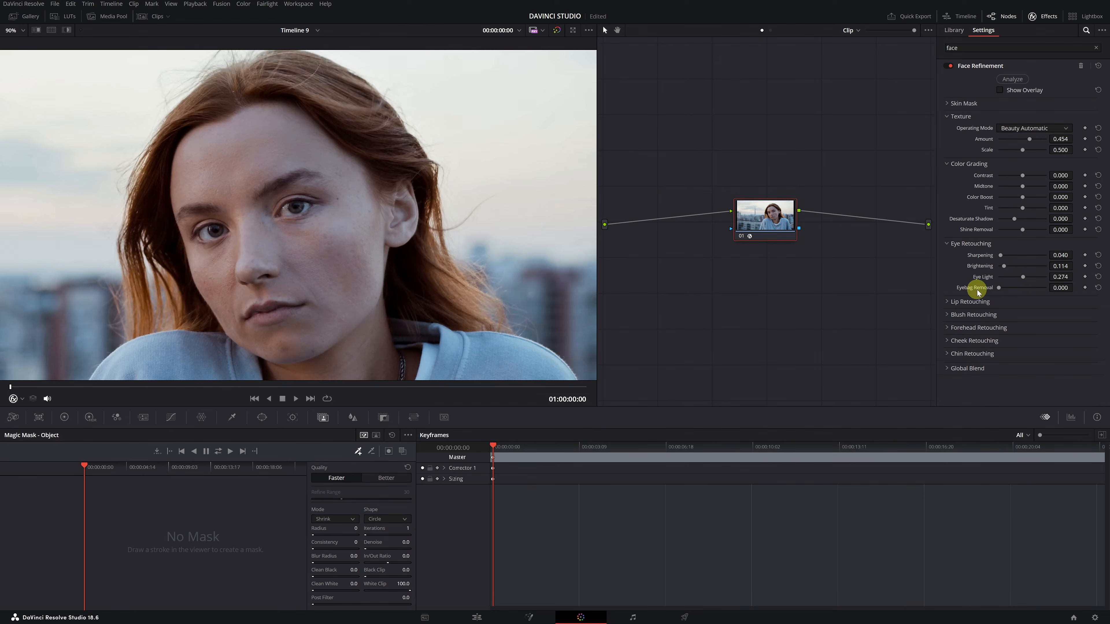
pyautogui.moveTo(1053, 288); pyautogui.dragTo(602, 310)
# Step: Expand the Lip Retouching and Blush Retouching settings of Face Refinement
pyautogui.click(946, 302)
pyautogui.click(946, 348)
pyautogui.scroll(-1, 946, 351)
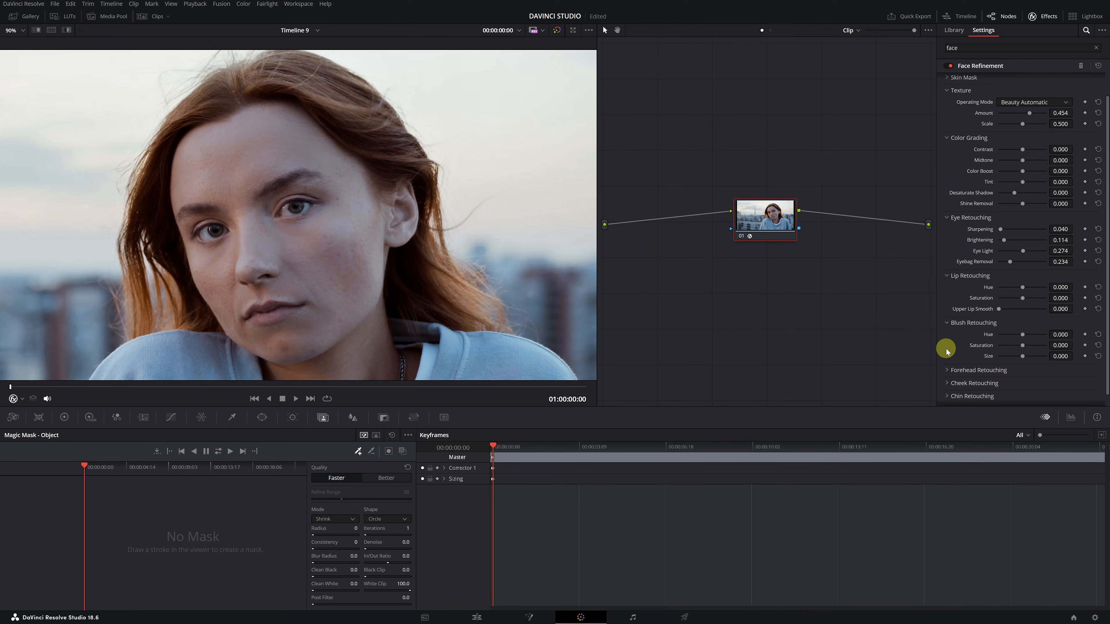
# Step: Toggle Face Refinement off and on to compare the retouched portrait with the original, and scrub through the clip
pyautogui.click(950, 67)
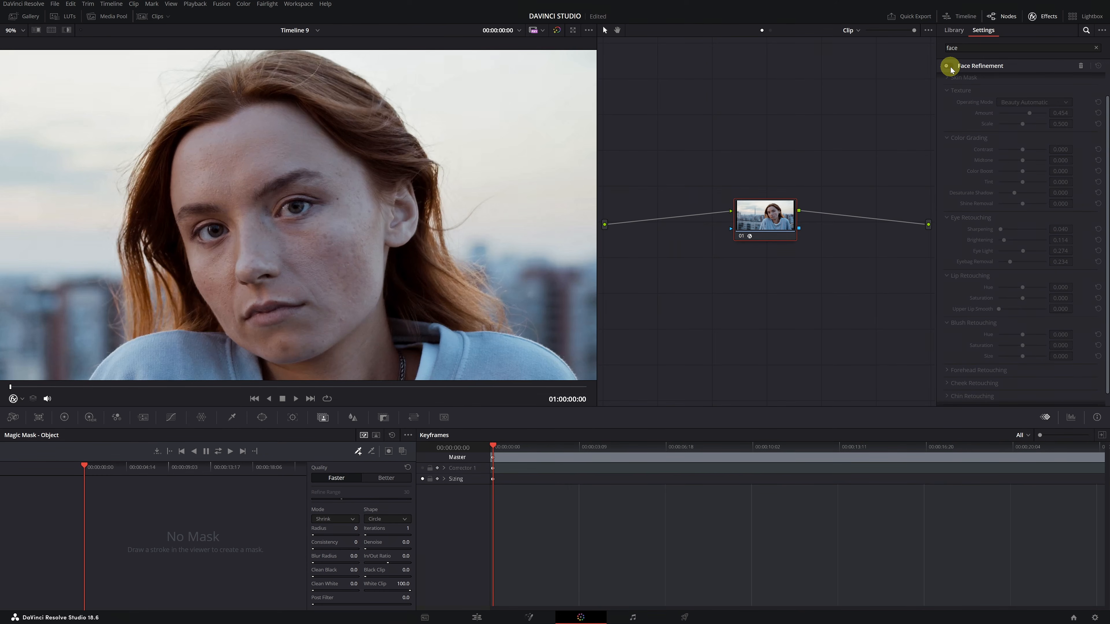
pyautogui.click(950, 66)
pyautogui.click(951, 67)
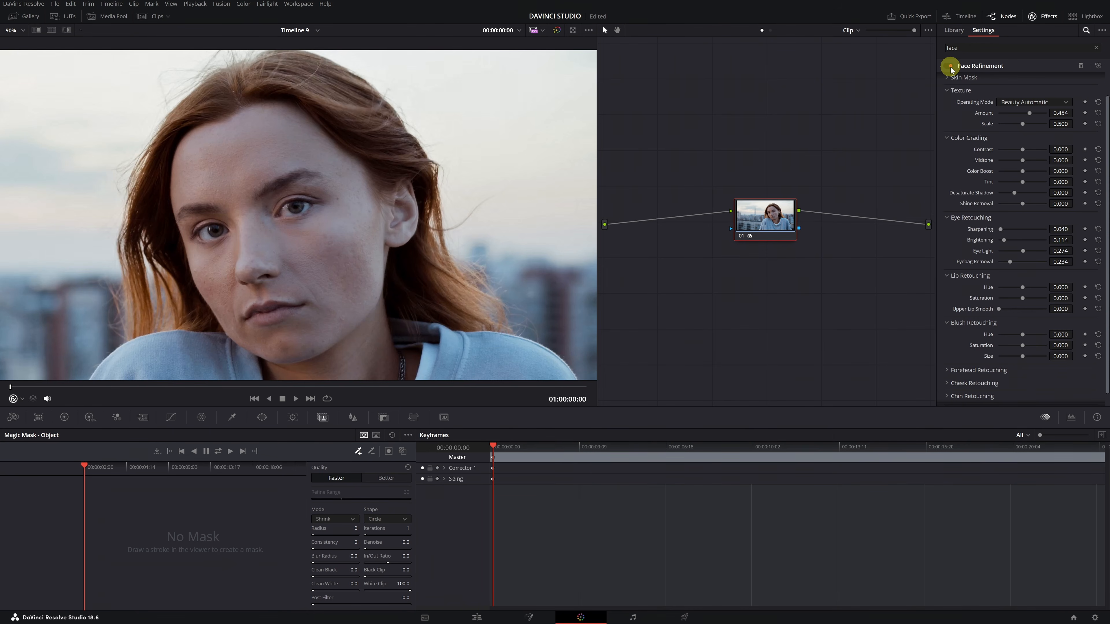
pyautogui.click(950, 67)
pyautogui.moveTo(171, 388); pyautogui.dragTo(469, 384)
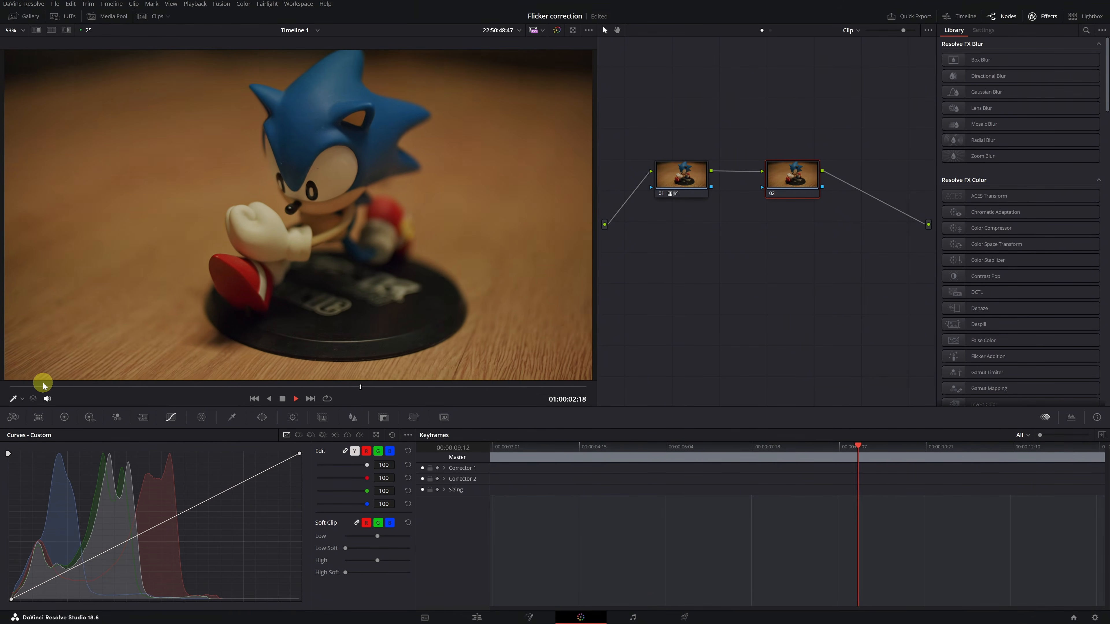
# Step: Scrub the flickering toy figure clip, search the effects library for "defli" and apply Deflicker to node 02
pyautogui.click(193, 387)
pyautogui.click(237, 388)
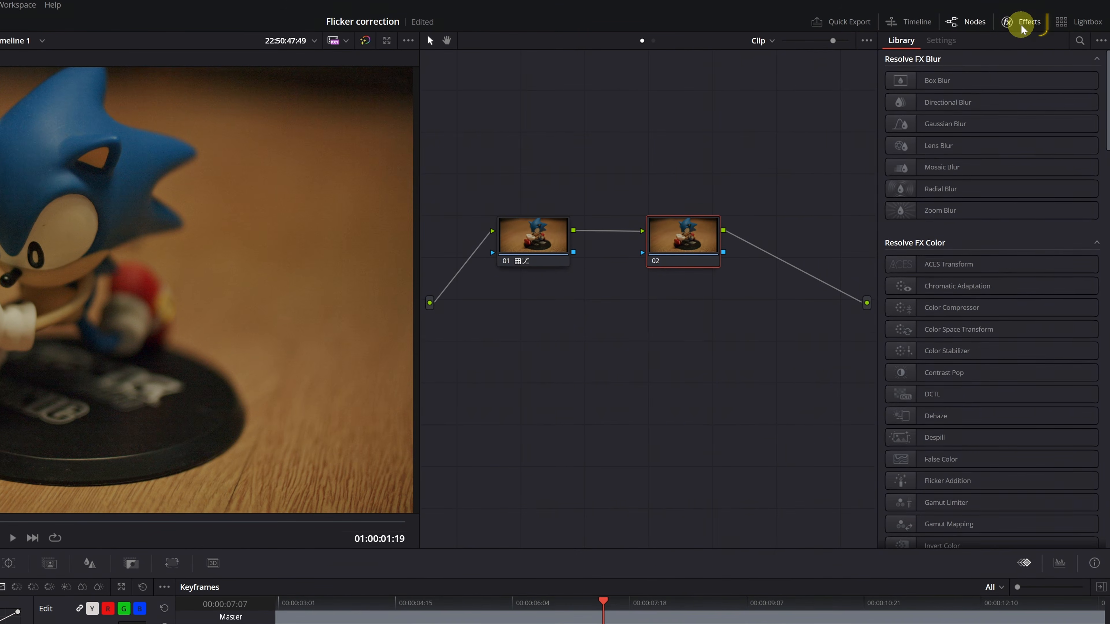
pyautogui.click(1079, 41)
pyautogui.write('defli')
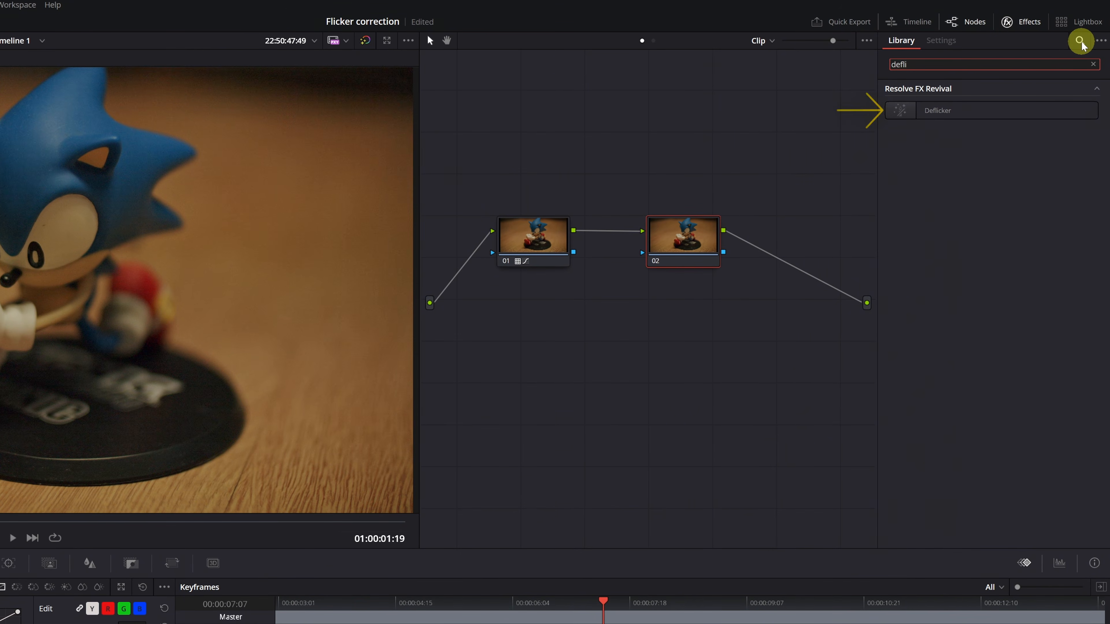
pyautogui.moveTo(942, 117); pyautogui.dragTo(690, 238)
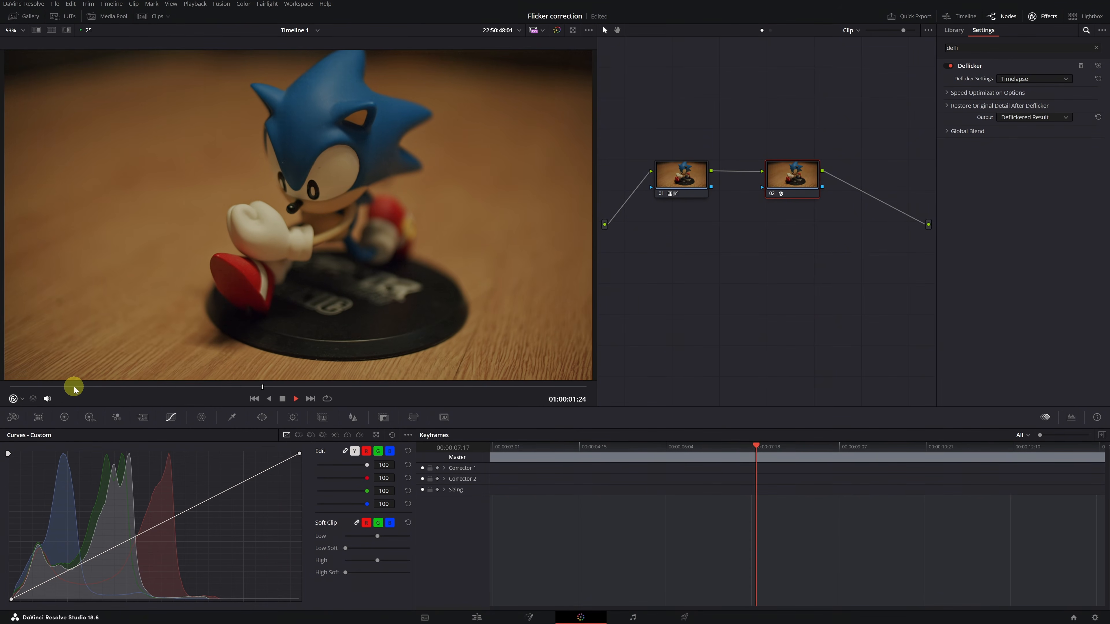
# Step: Play back the deflickered figure clip and review the available Deflicker Settings modes
pyautogui.press('space')
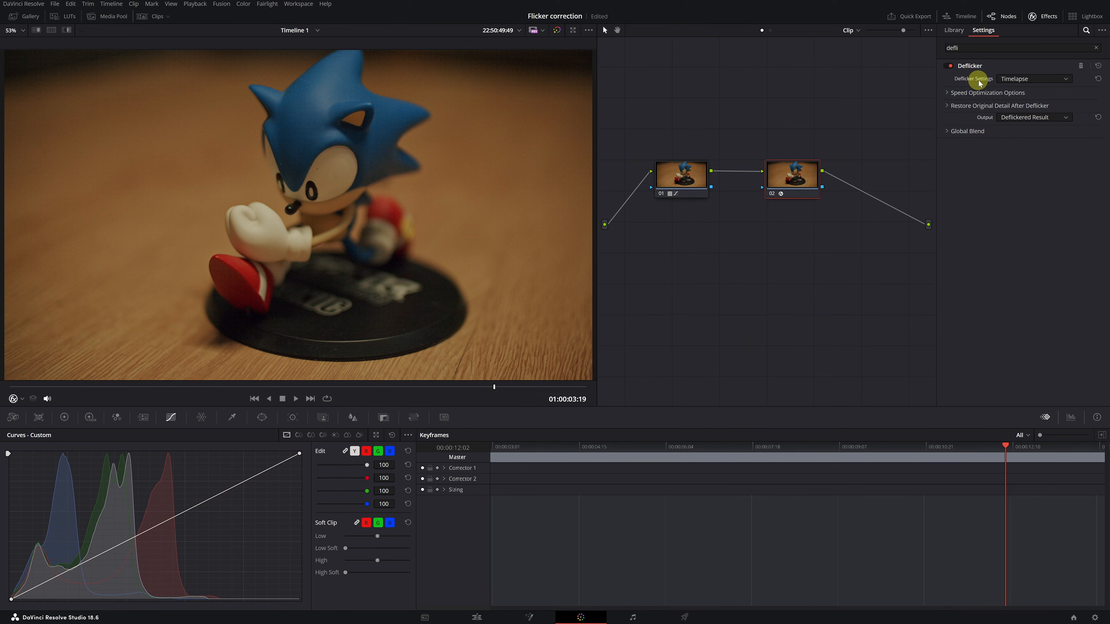
pyautogui.click(1066, 79)
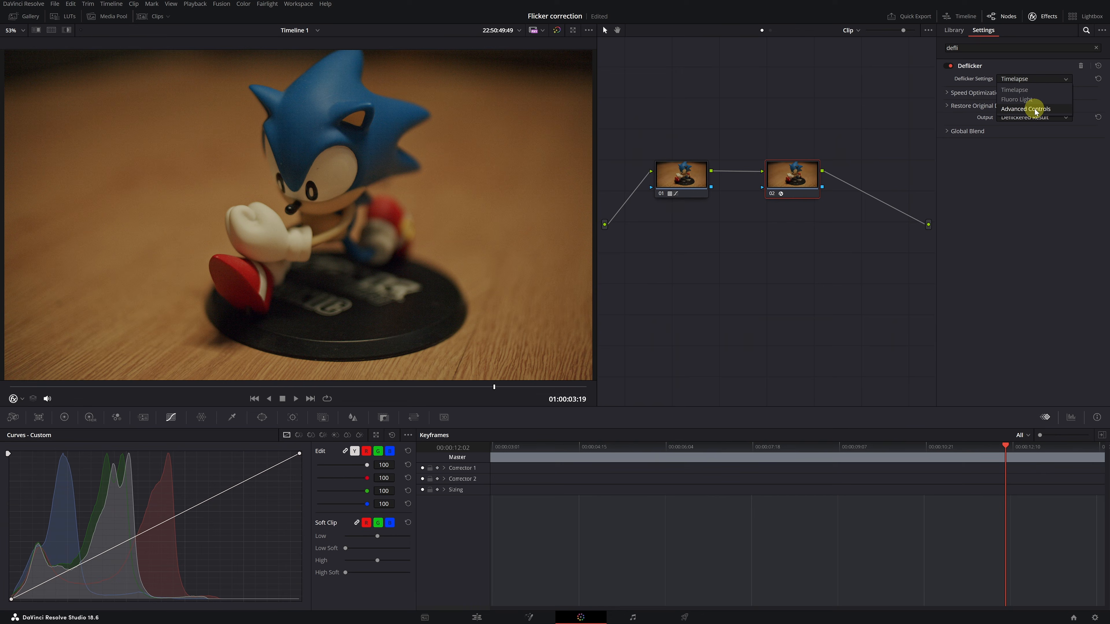
pyautogui.click(1058, 80)
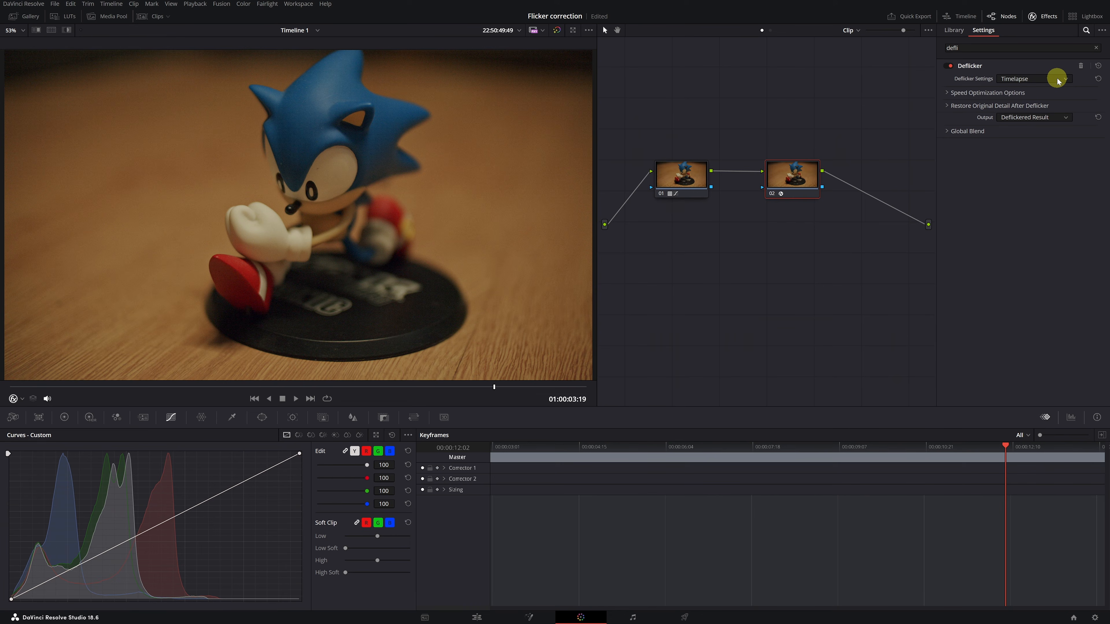
# Step: Enable Limit Analysis Area in Deflicker's Speed Optimization Options and reposition the analysis target toward the picture's upper-right area
pyautogui.click(952, 95)
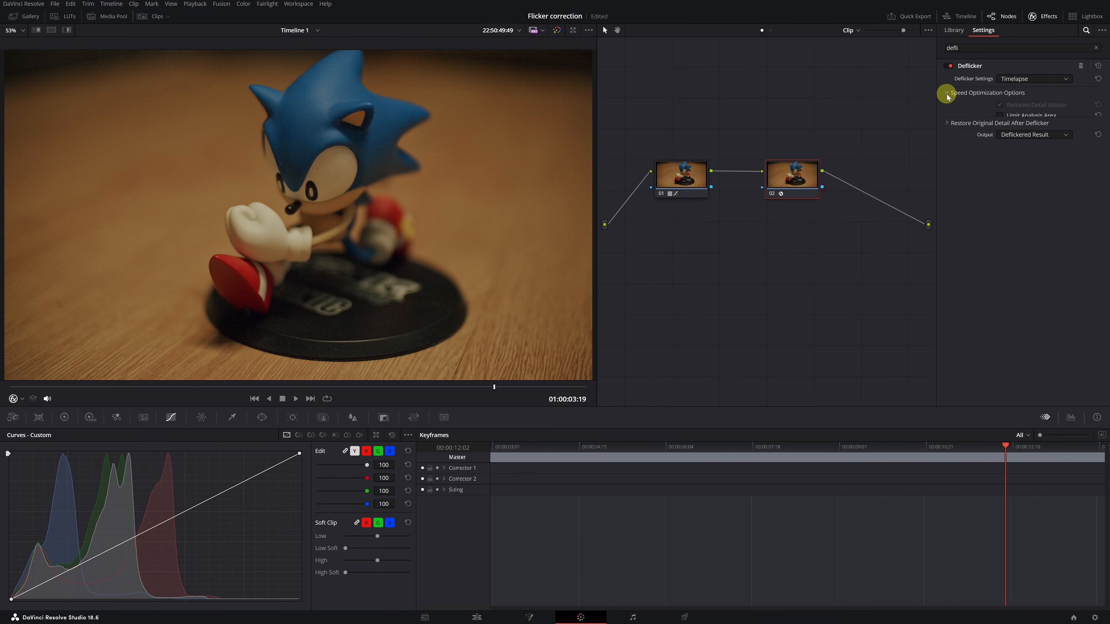
pyautogui.click(1002, 116)
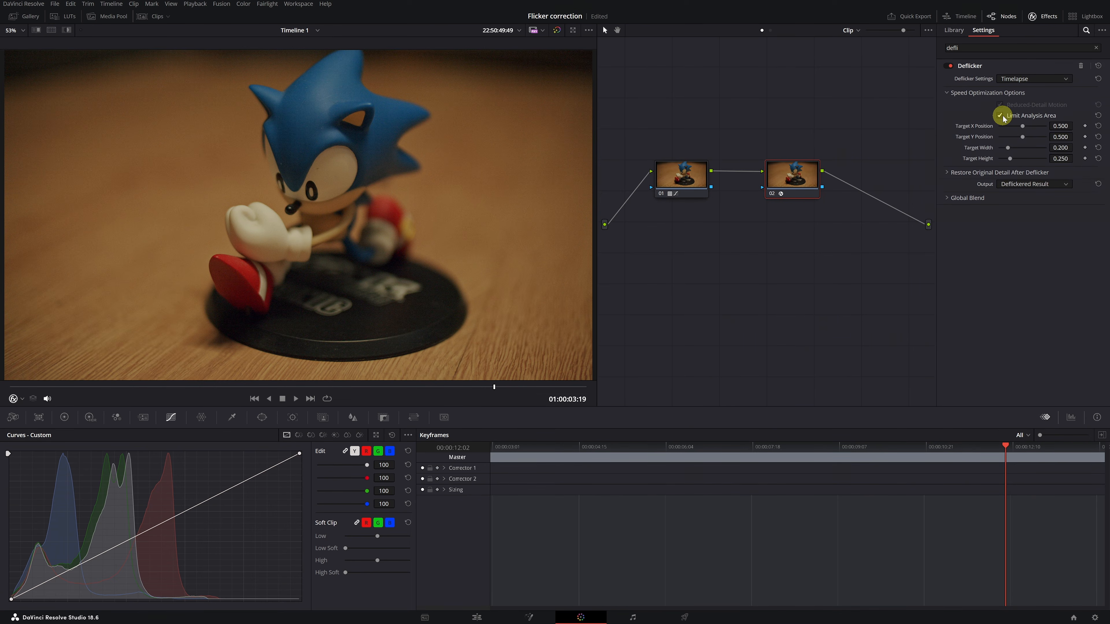
pyautogui.moveTo(301, 212); pyautogui.dragTo(492, 140)
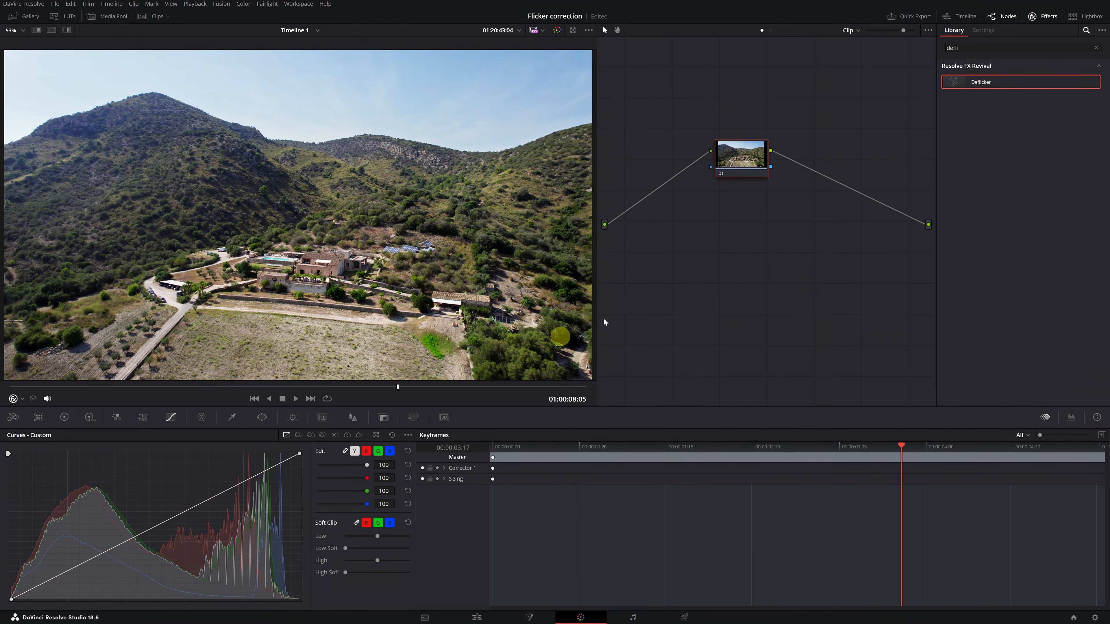
# Step: Apply the Deflicker effect to node 01 of the aerial hillside clip
pyautogui.moveTo(973, 81); pyautogui.dragTo(736, 158)
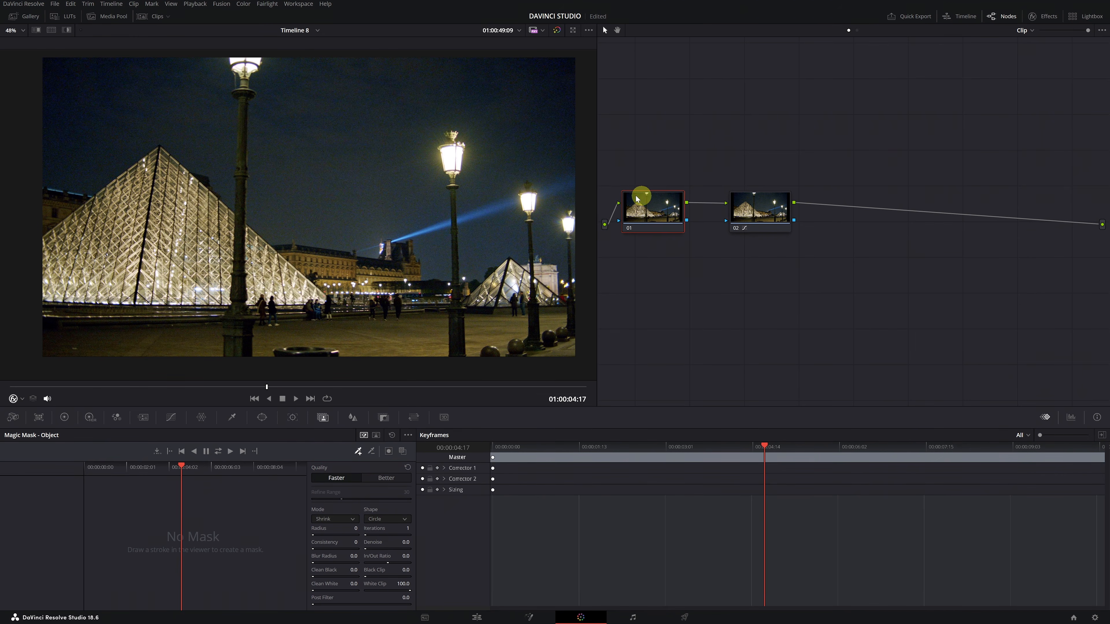
# Step: Set Temporal NR on node 01 of the night pyramid clip to 5 frames, Better motion estimation and Medium motion range
pyautogui.click(658, 211)
pyautogui.click(659, 213)
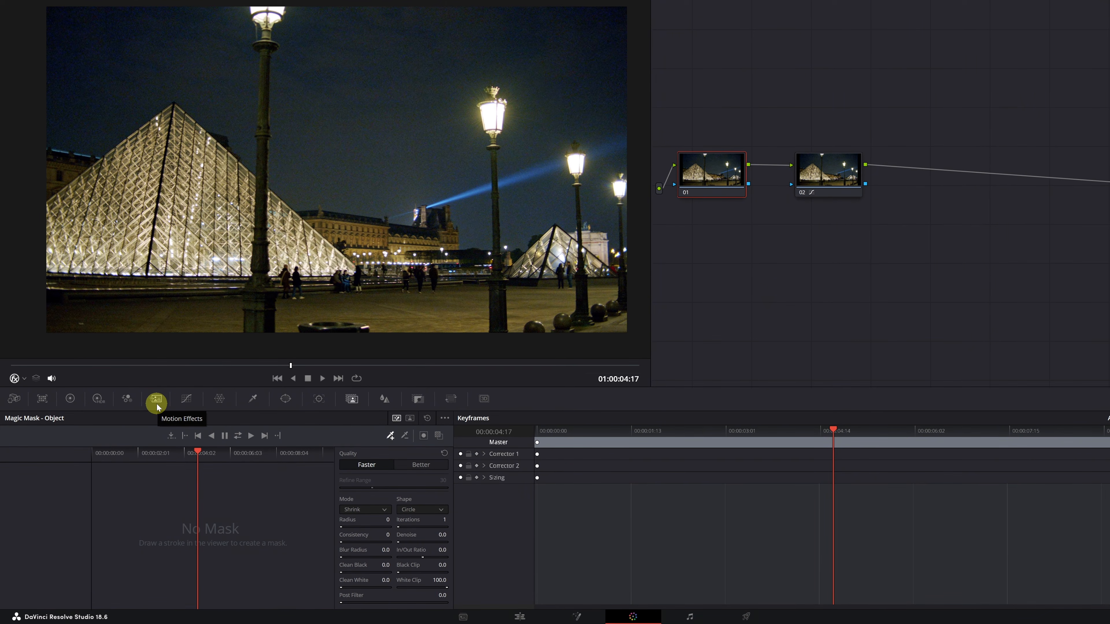
pyautogui.click(156, 400)
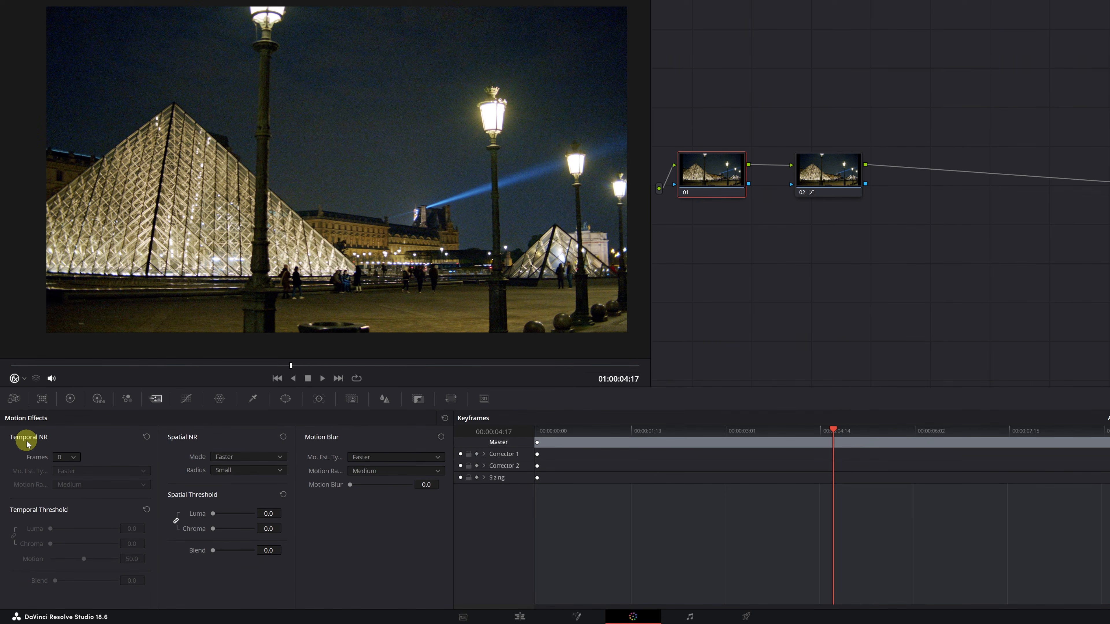
pyautogui.click(74, 459)
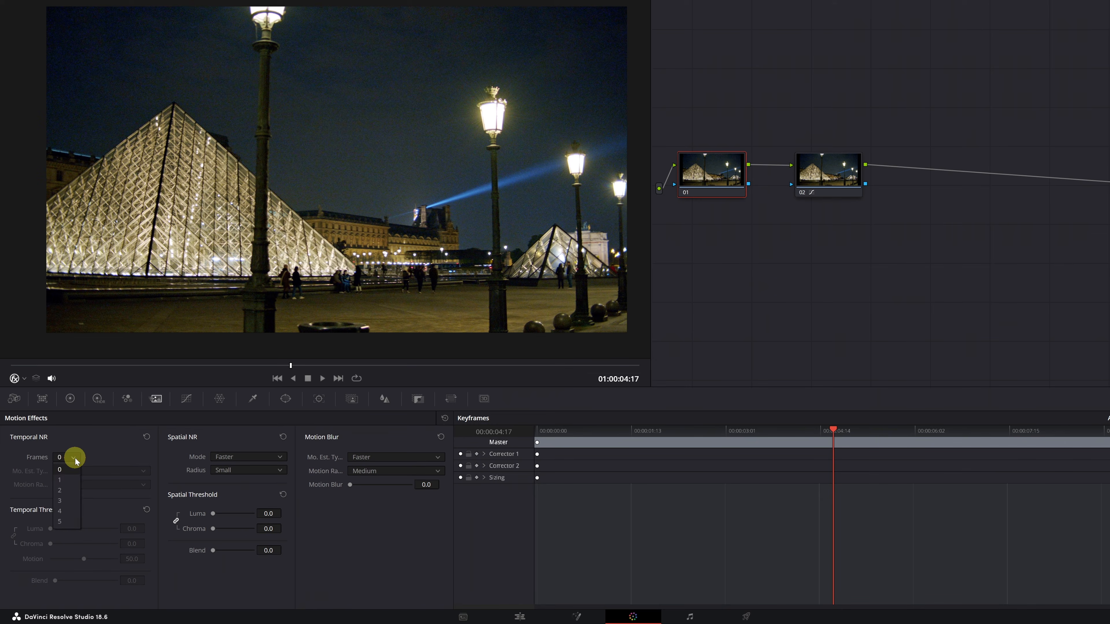
pyautogui.click(65, 521)
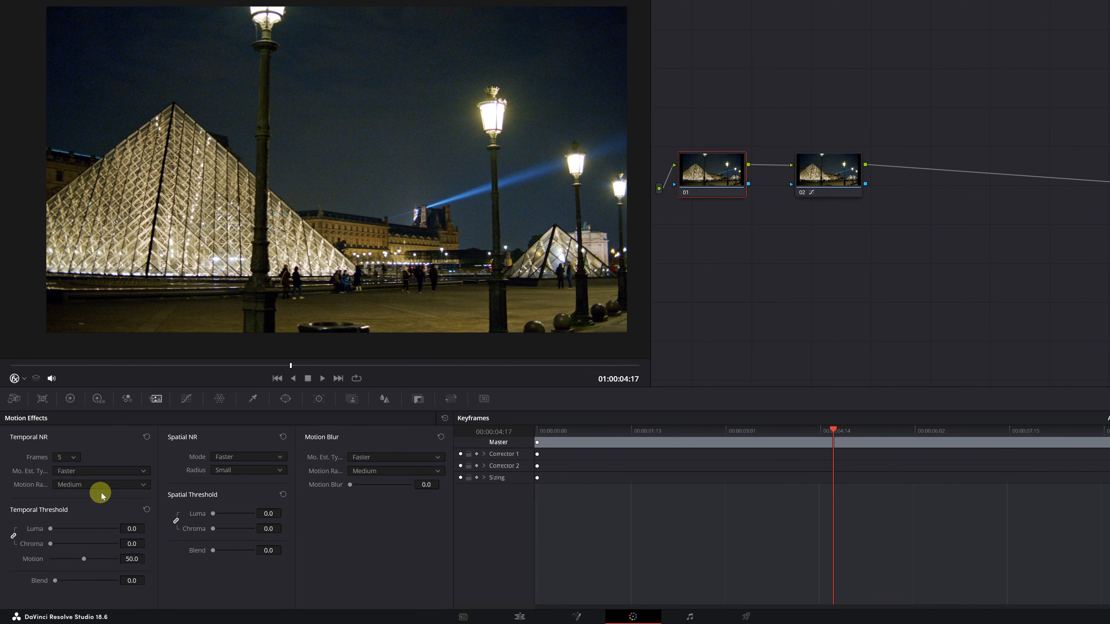
pyautogui.click(144, 471)
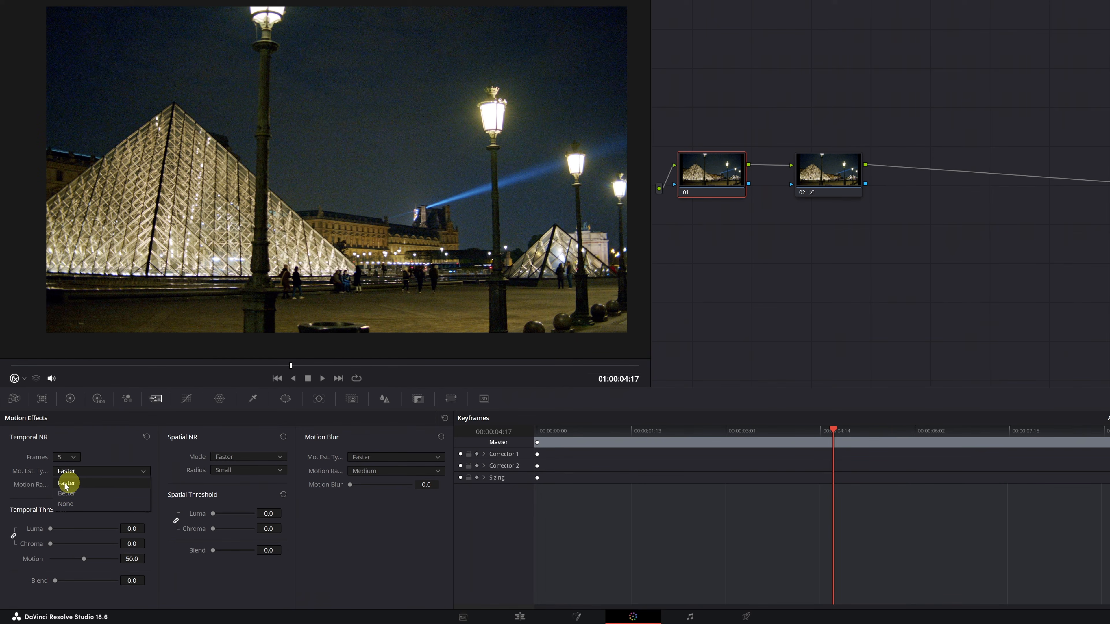
pyautogui.click(66, 492)
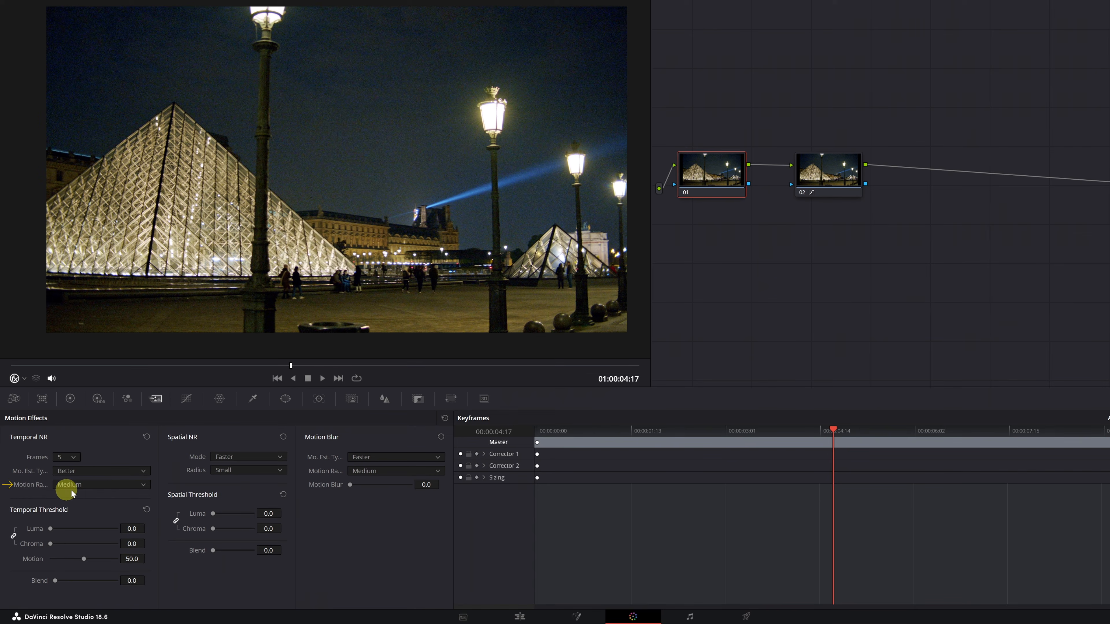
pyautogui.click(143, 486)
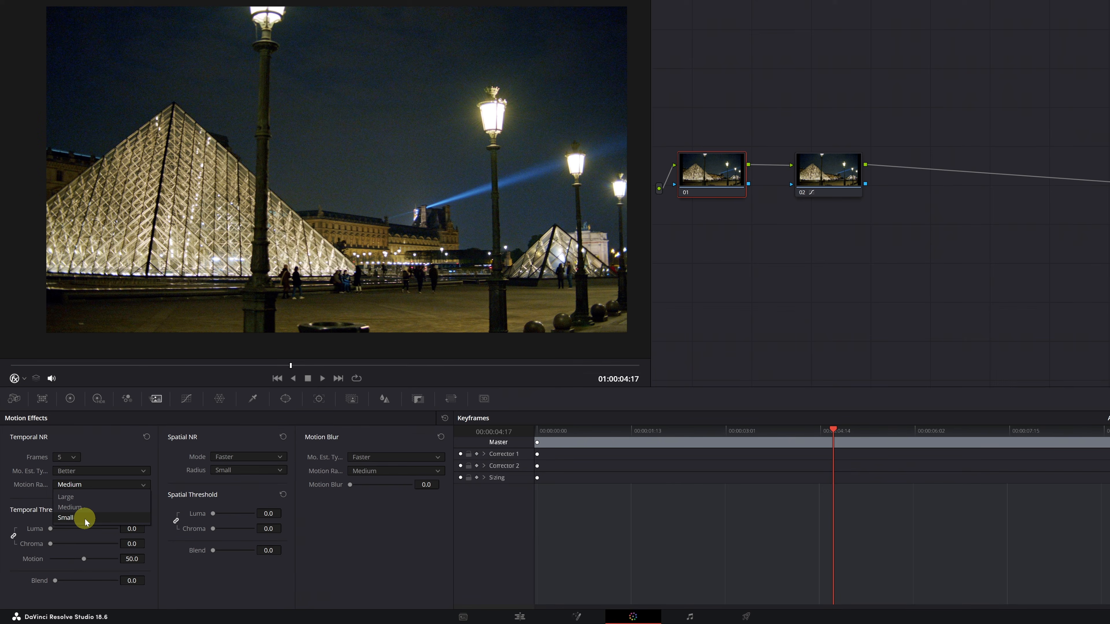
pyautogui.click(97, 507)
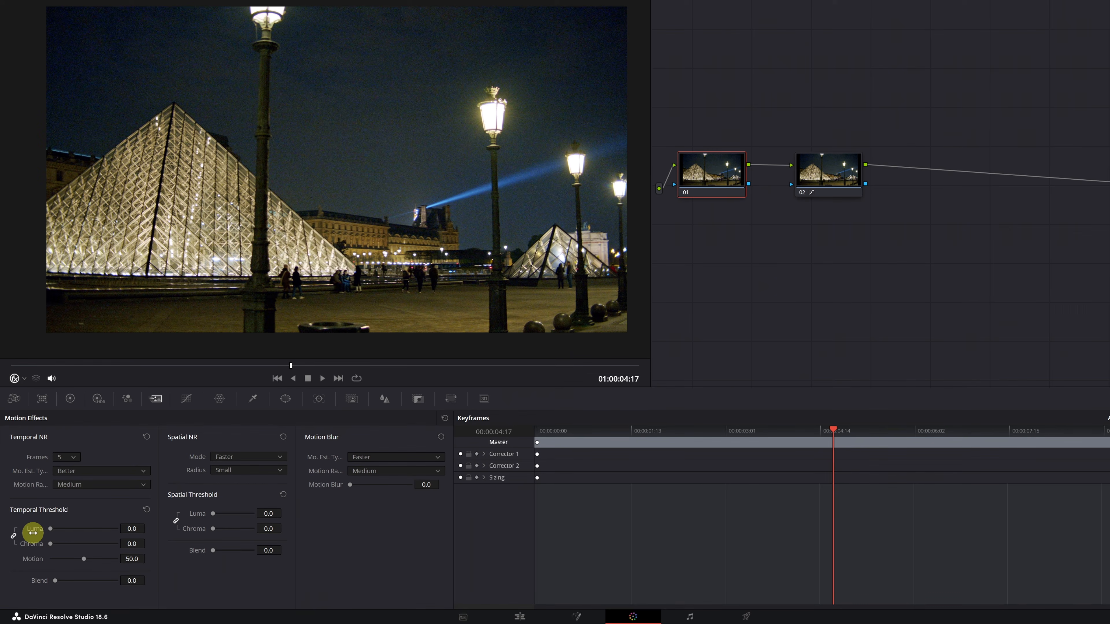
# Step: Set the linked Luma and Chroma temporal thresholds to 50.0, judging the noise in the night sky beside the pyramid
pyautogui.moveTo(50, 531); pyautogui.dragTo(58, 530)
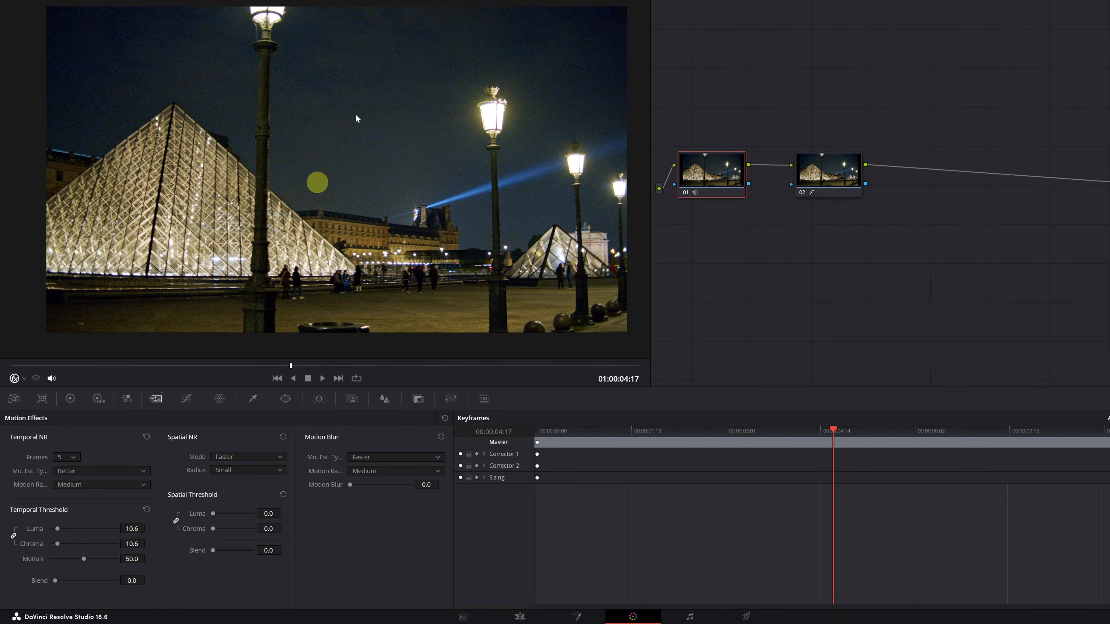
pyautogui.scroll(5, 315, 181)
pyautogui.scroll(3, 442, 65)
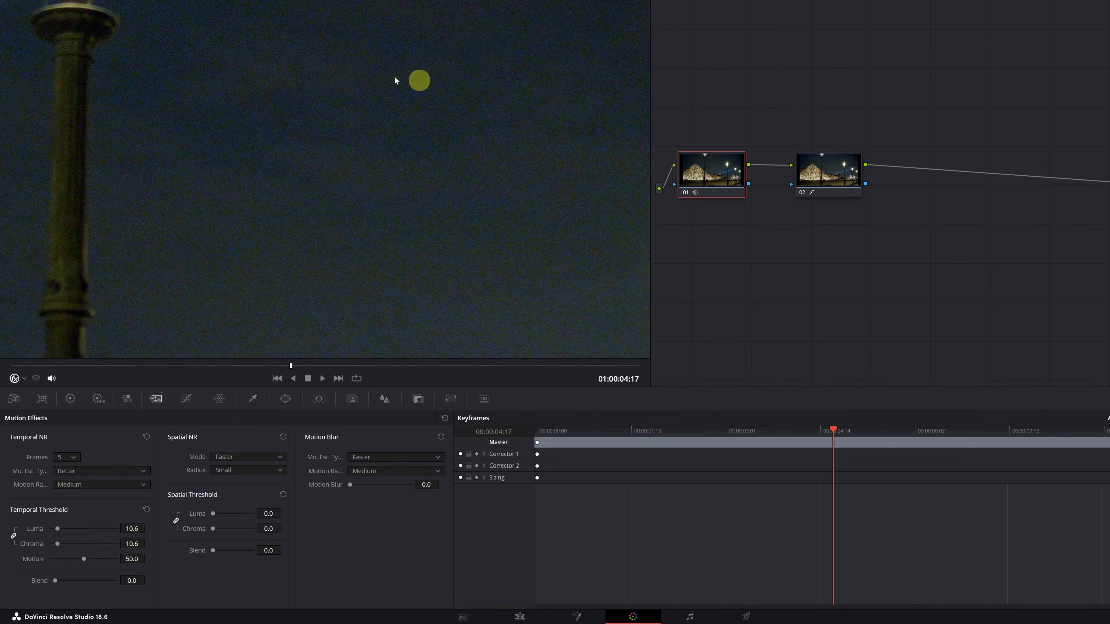
pyautogui.scroll(-3, 211, 215)
pyautogui.moveTo(416, 131); pyautogui.dragTo(461, 193)
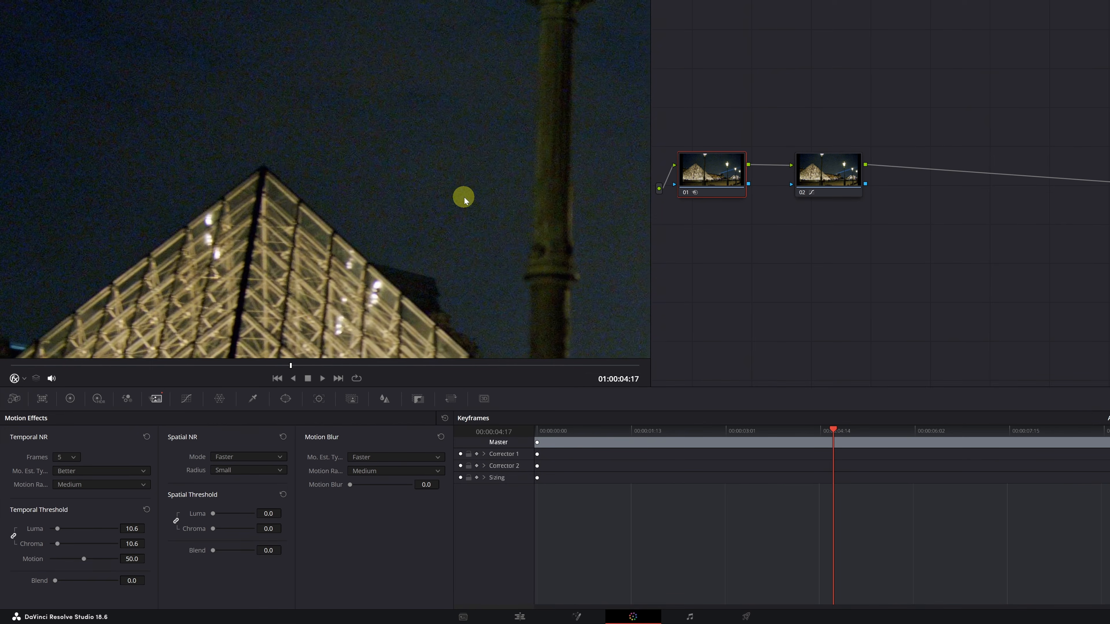
pyautogui.moveTo(59, 530); pyautogui.dragTo(59, 531)
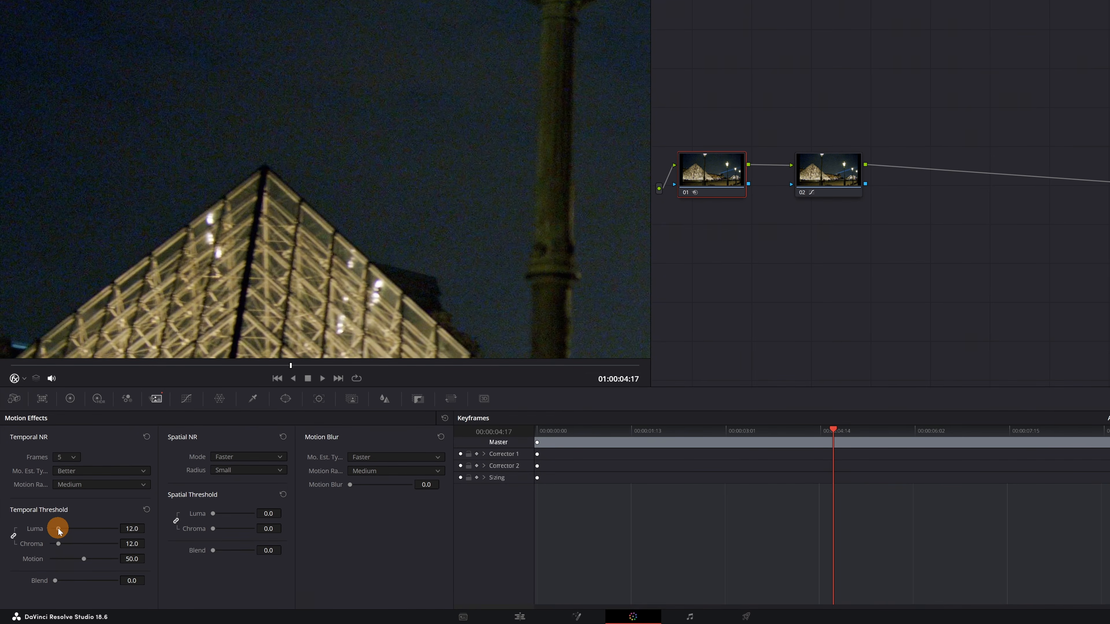
pyautogui.moveTo(65, 529); pyautogui.dragTo(84, 528)
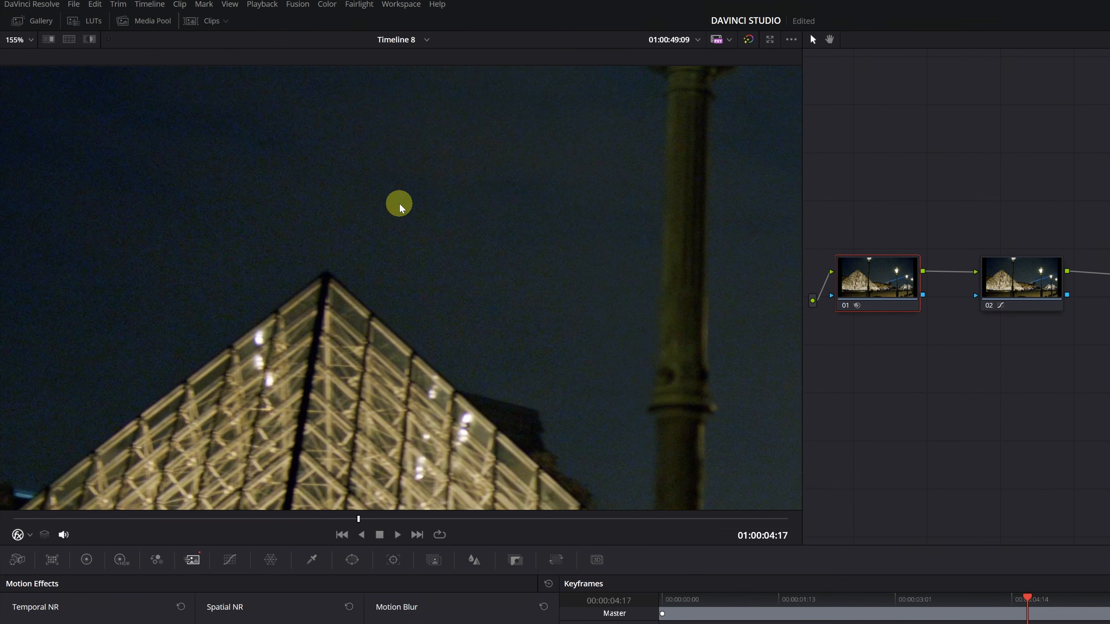
# Step: Toggle node 01 off and on to compare the night sky with and without noise reduction
pyautogui.click(845, 307)
pyautogui.click(844, 307)
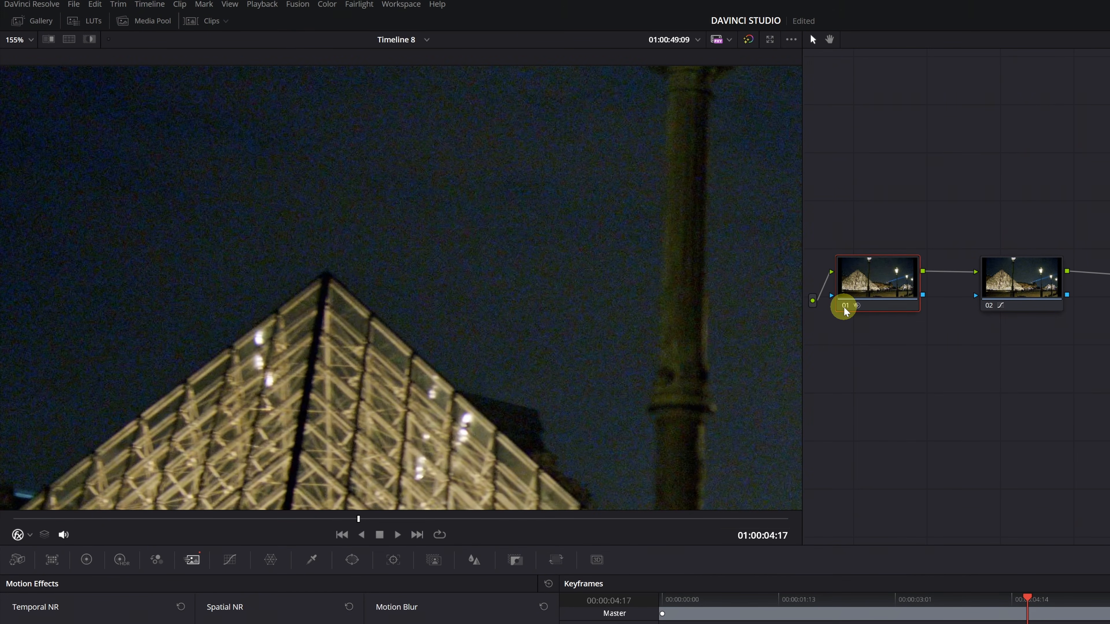
pyautogui.click(845, 307)
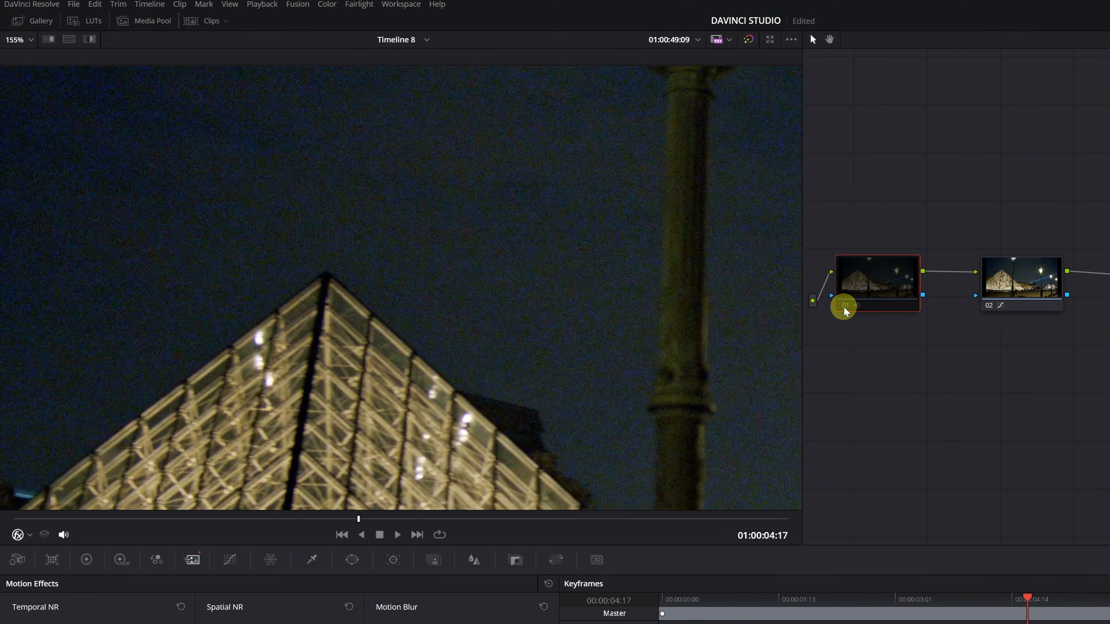
# Step: Go to 01:00:07:09 and examine the noise in the dark sky and shadows around the palace roof and chimney
pyautogui.scroll(-5, 409, 421)
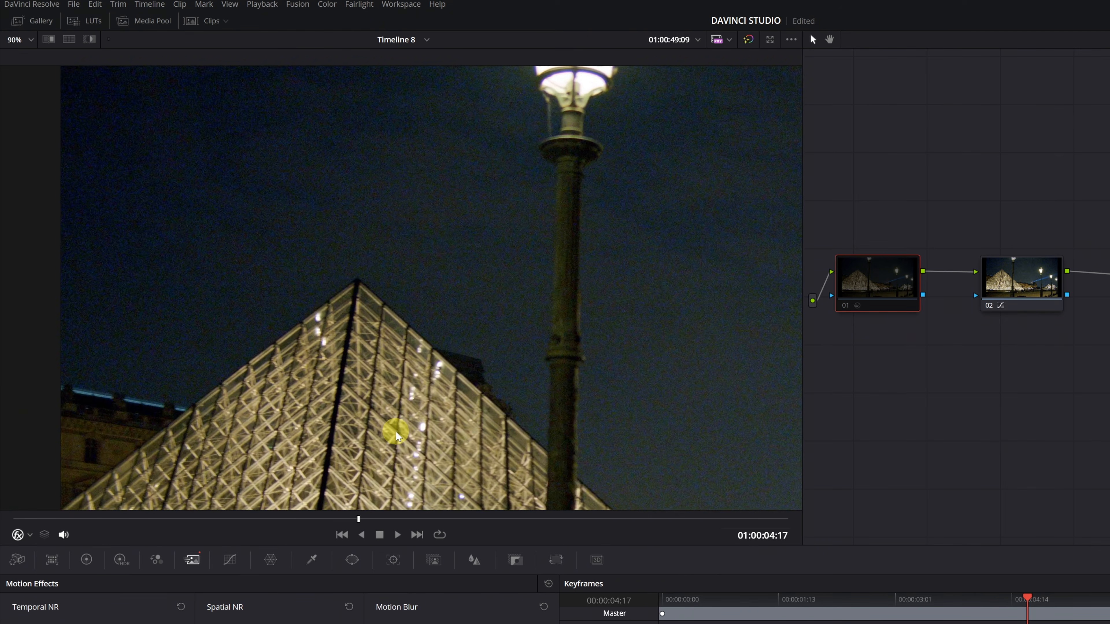
pyautogui.moveTo(395, 519); pyautogui.dragTo(556, 516)
pyautogui.scroll(4, 210, 245)
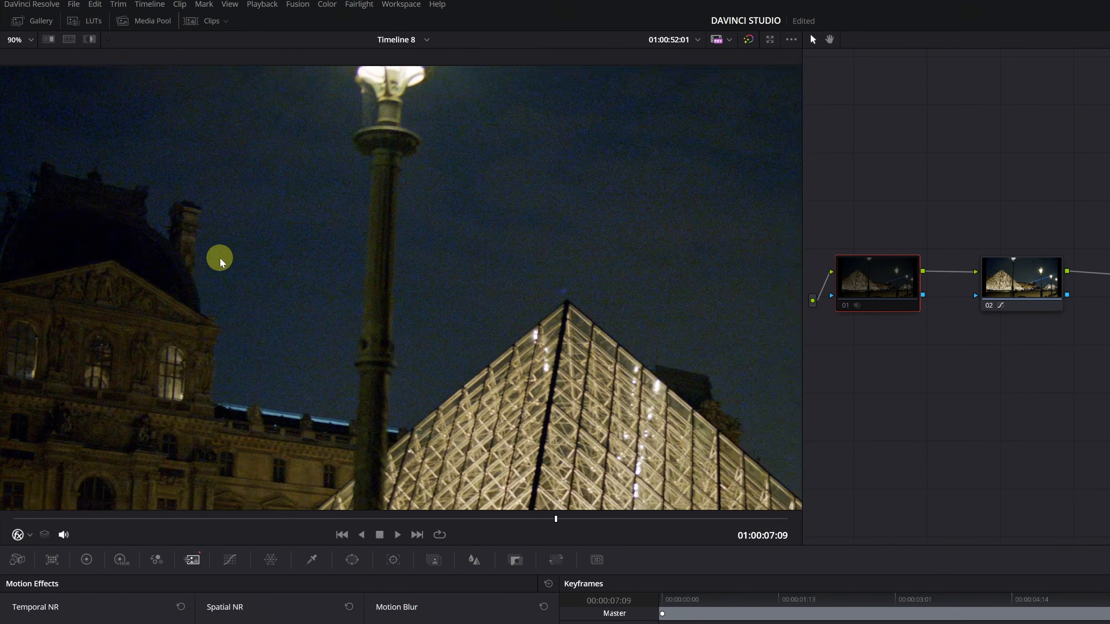
pyautogui.moveTo(192, 271); pyautogui.dragTo(528, 349)
pyautogui.scroll(4, 490, 312)
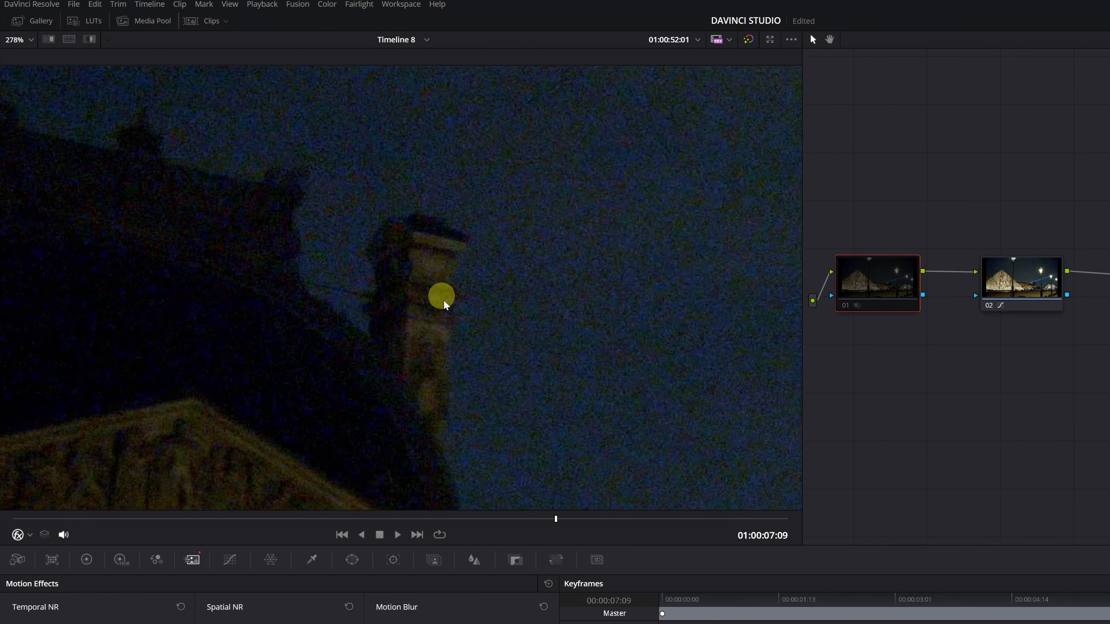
pyautogui.scroll(3, 450, 212)
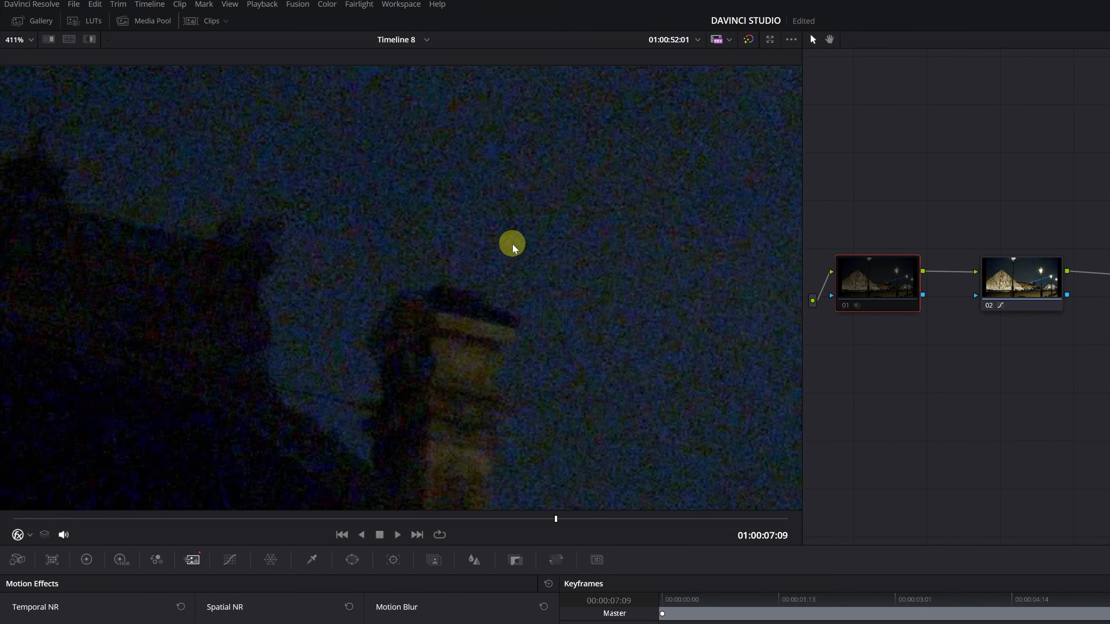
pyautogui.moveTo(338, 316); pyautogui.dragTo(733, 200)
pyautogui.scroll(1, 570, 324)
pyautogui.scroll(2, 571, 324)
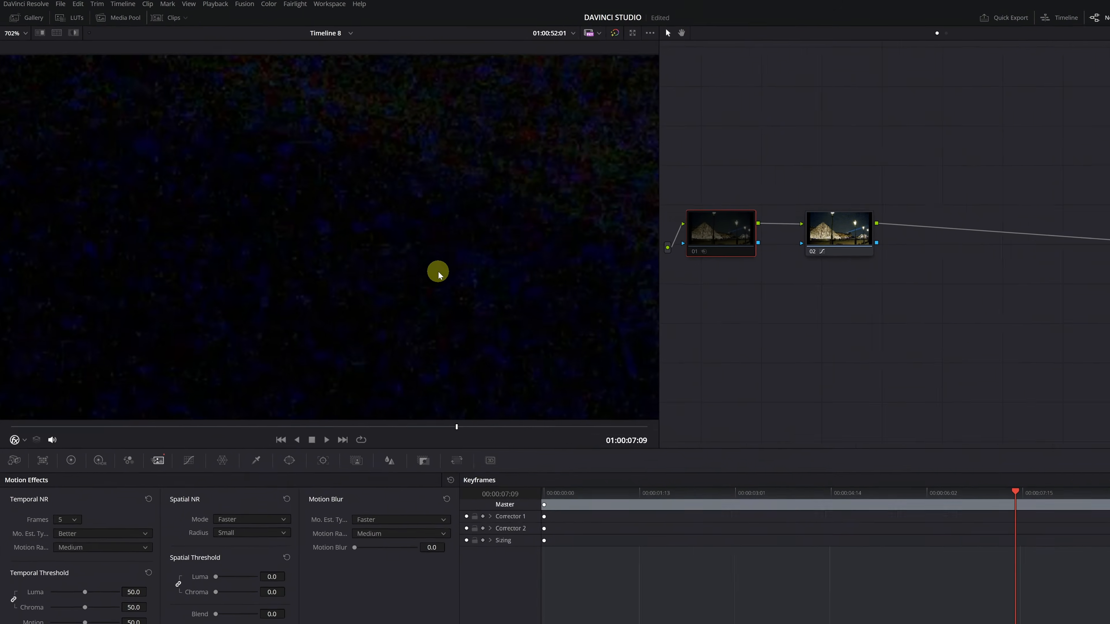
pyautogui.scroll(-4, 513, 320)
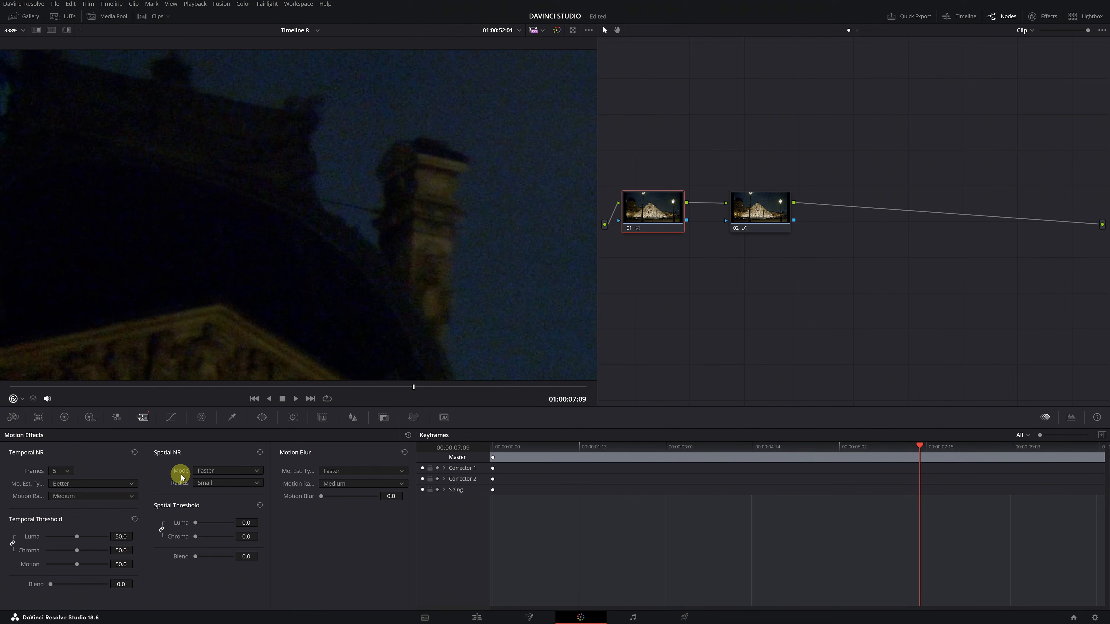
# Step: Choose Faster as the Spatial NR mode for node 01
pyautogui.click(255, 470)
pyautogui.click(207, 482)
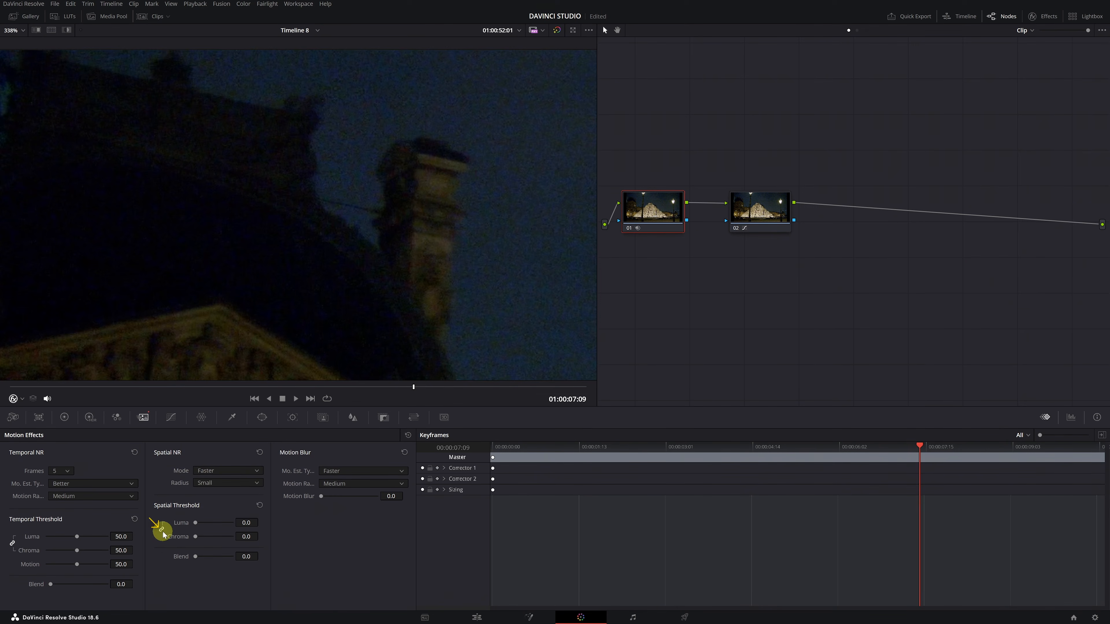
# Step: Set the Spatial Threshold Chroma to 49.4 with Luma unlinked on node 01, judging the noise around the palace roof and chimney
pyautogui.moveTo(194, 541); pyautogui.dragTo(213, 538)
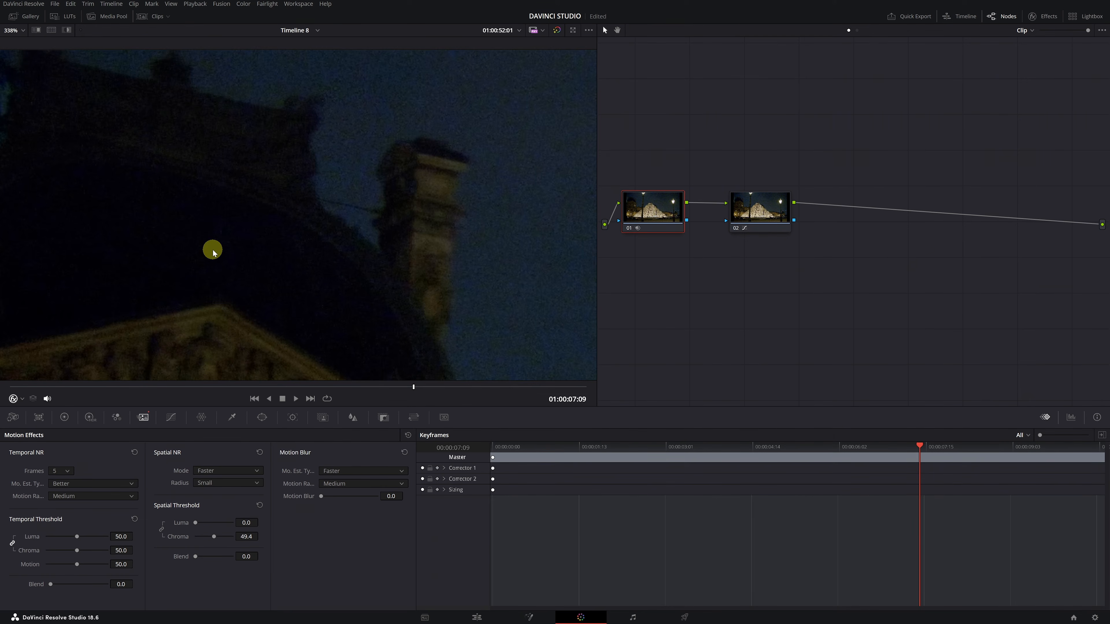
pyautogui.scroll(3, 213, 250)
pyautogui.moveTo(171, 276); pyautogui.dragTo(479, 271)
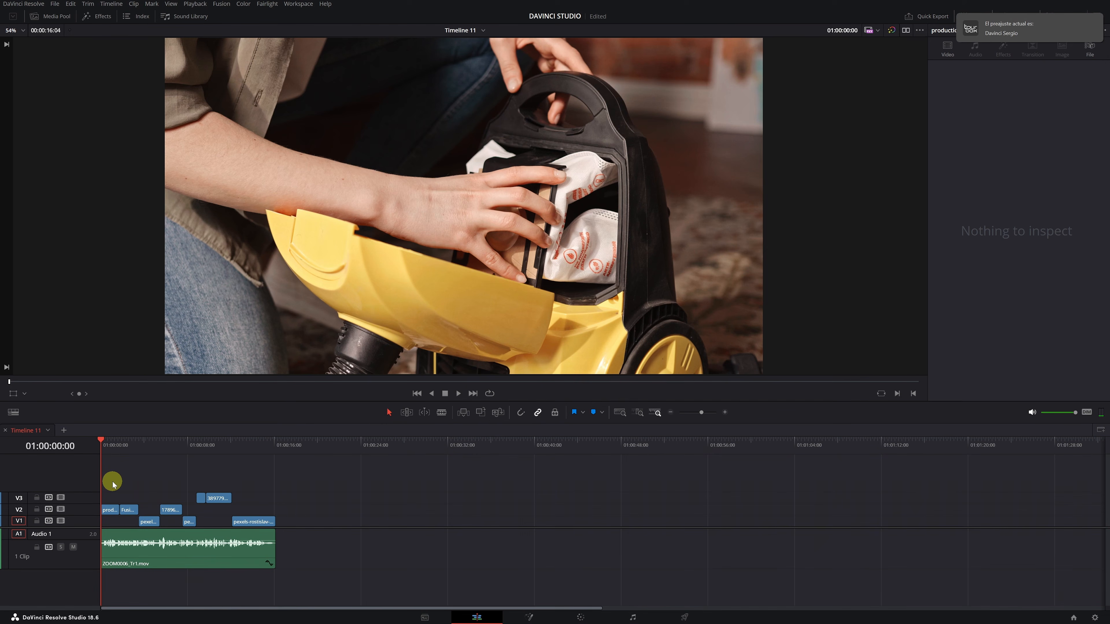
# Step: Play Timeline 11 from the start to hear the unprocessed voice recording
pyautogui.press('space')
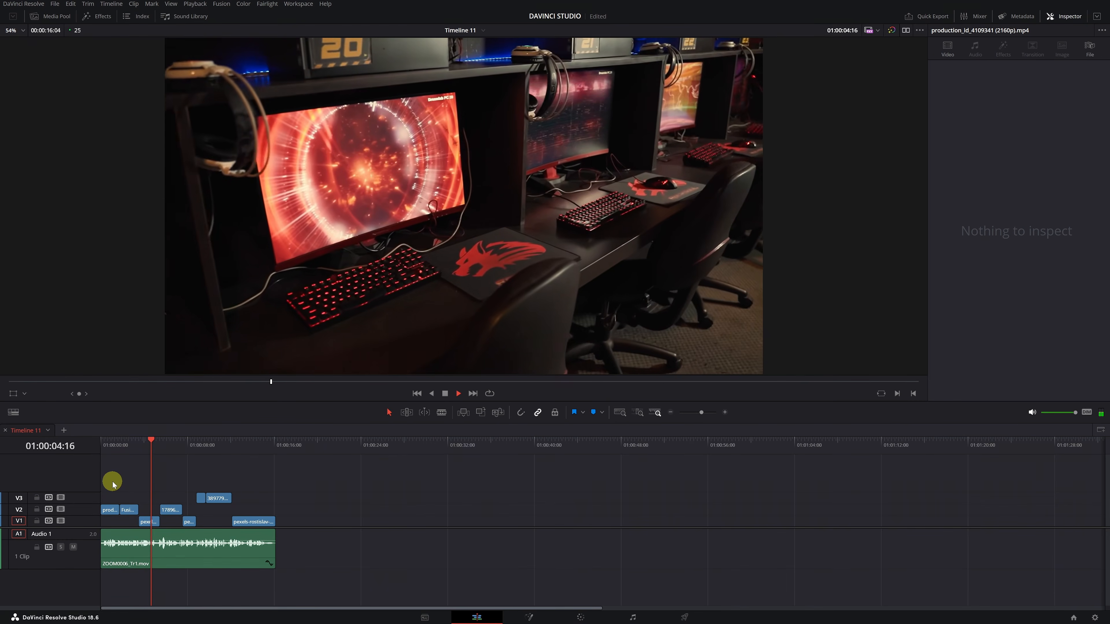
pyautogui.press('space')
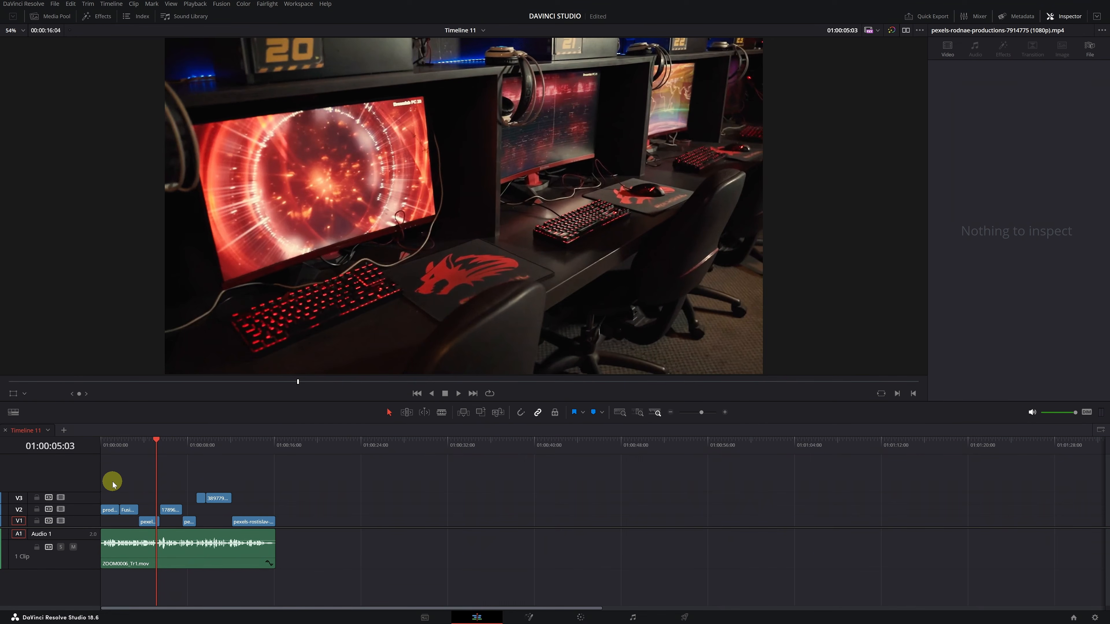
# Step: Play the ZOOM0006_Tr1.mov audio clip from the start while toggling Voice Isolation to compare the sound with and without it
pyautogui.click(164, 550)
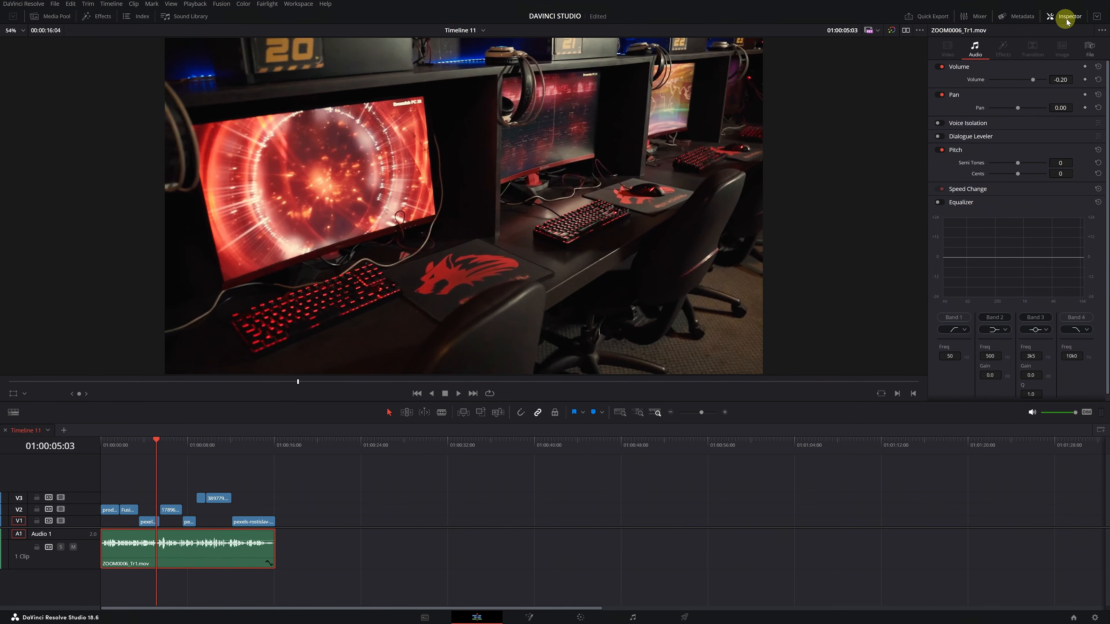
pyautogui.click(938, 123)
pyautogui.click(939, 124)
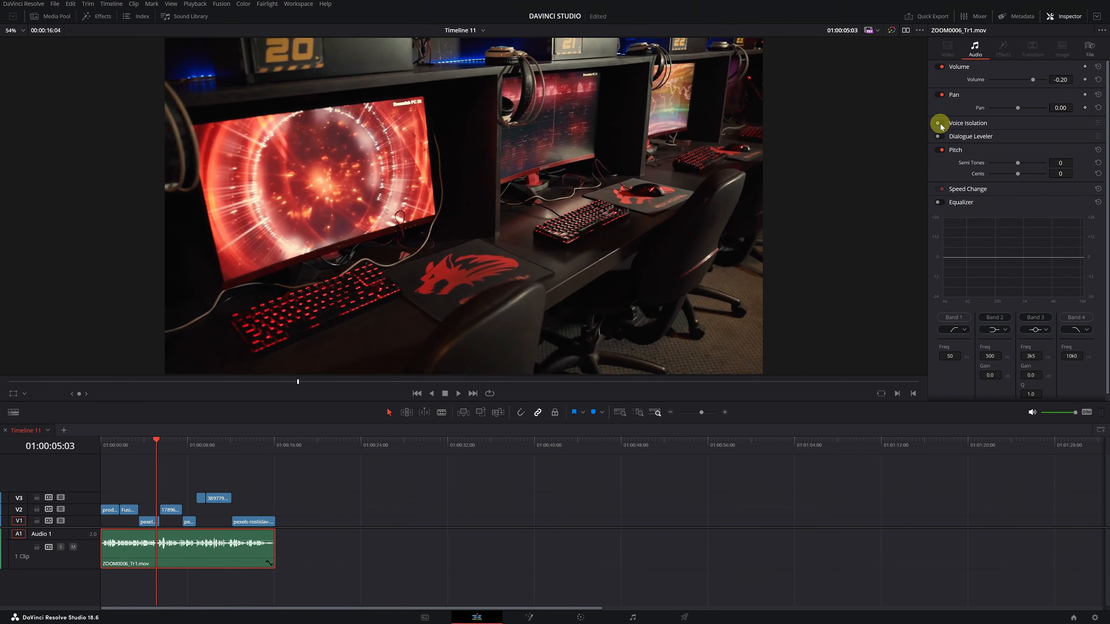
pyautogui.click(100, 443)
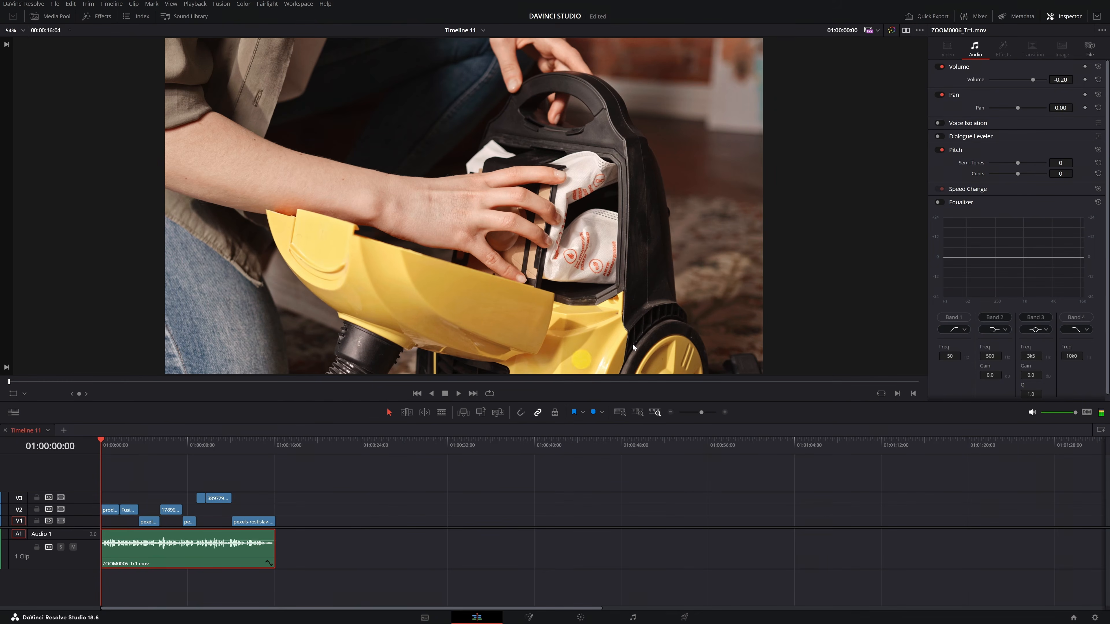
pyautogui.press('space')
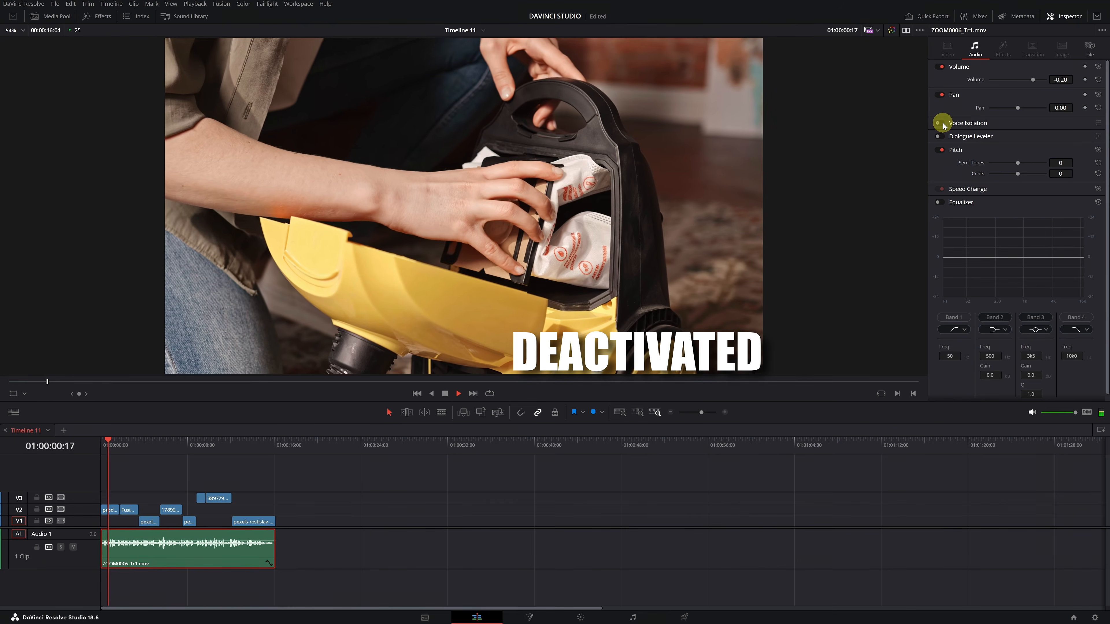
pyautogui.click(939, 124)
pyautogui.click(941, 125)
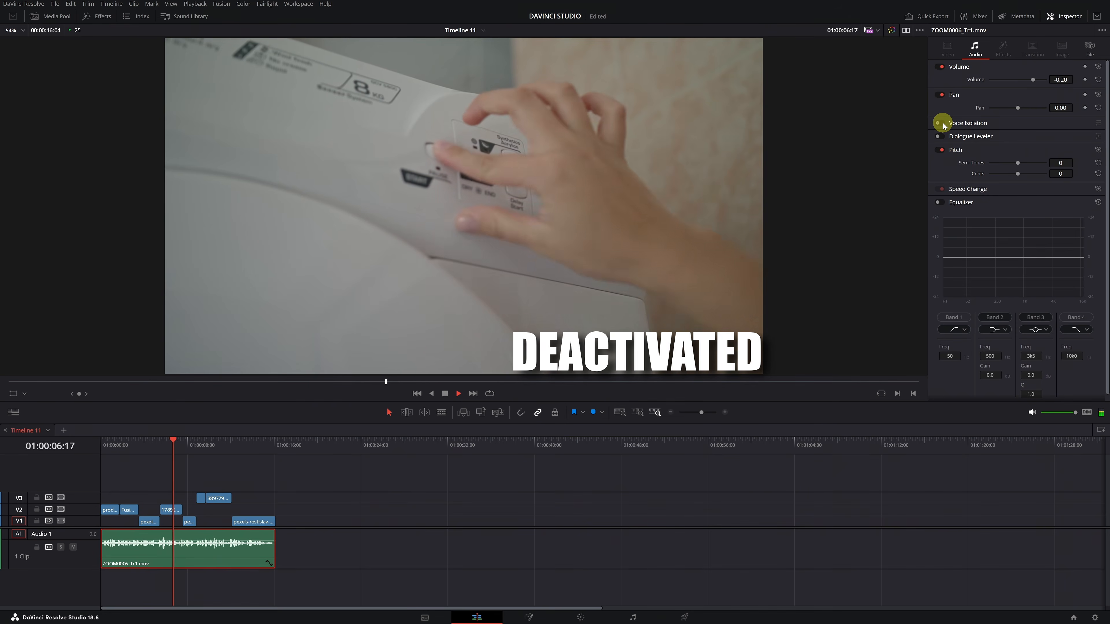
pyautogui.click(939, 124)
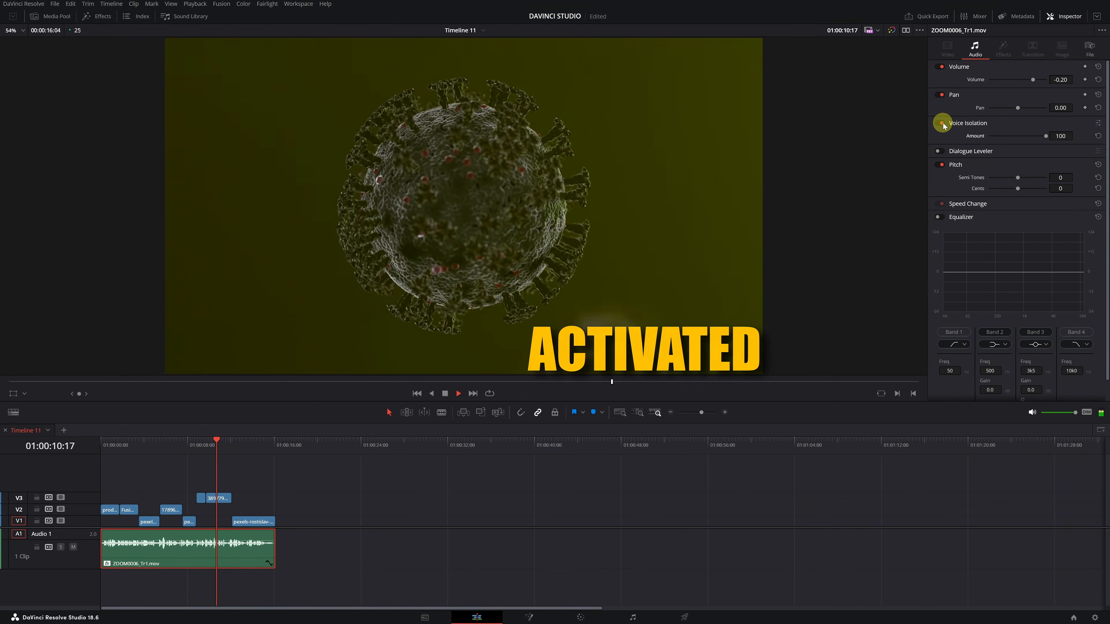
pyautogui.click(941, 124)
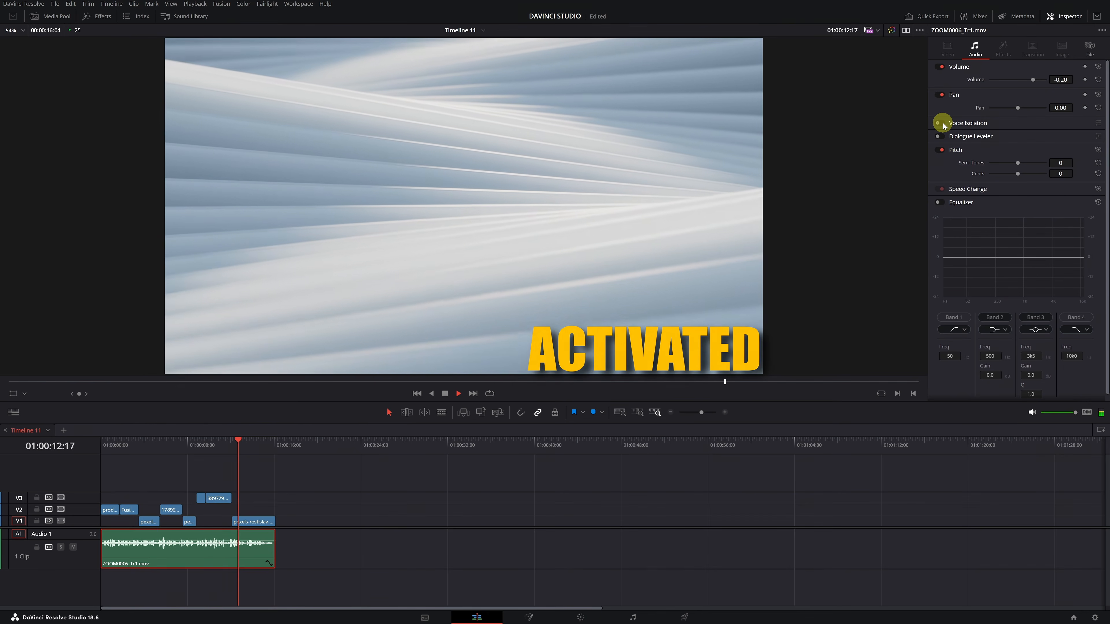
# Step: Enable Voice Isolation for the ZOOM0006_Tr1.mov clip, stop playback and lower the isolation Amount below 100
pyautogui.click(941, 124)
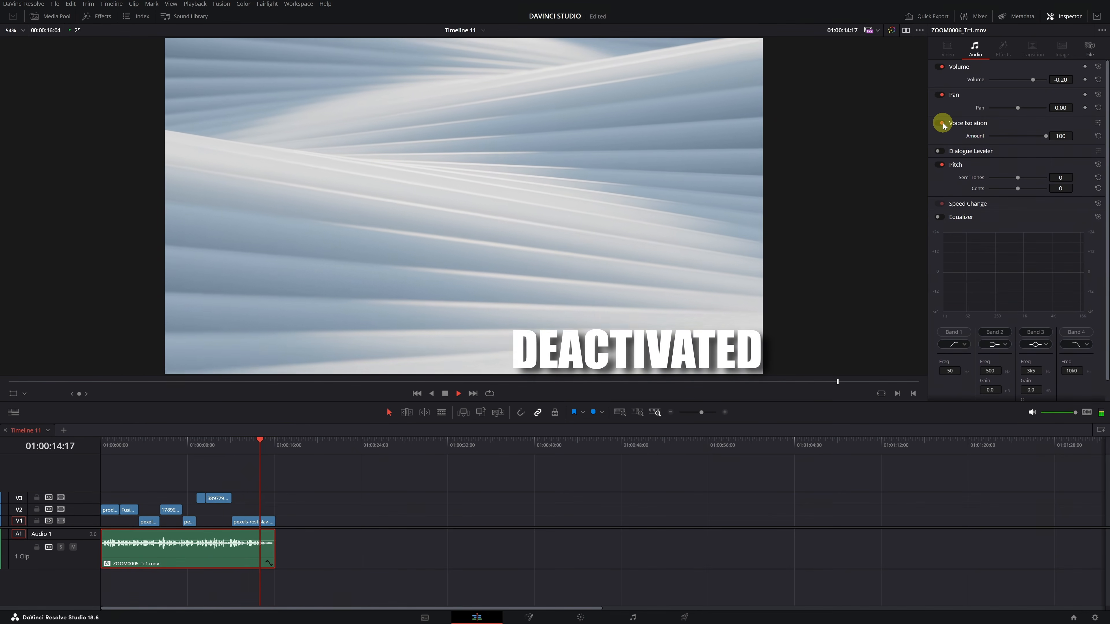
pyautogui.press('space')
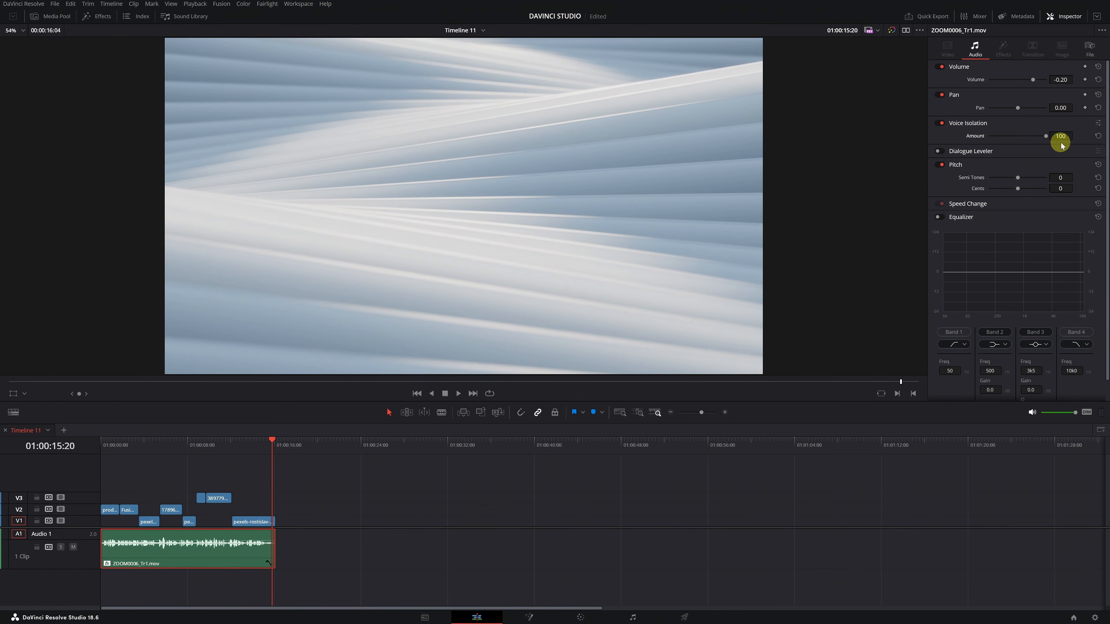
pyautogui.moveTo(1047, 138); pyautogui.dragTo(1028, 143)
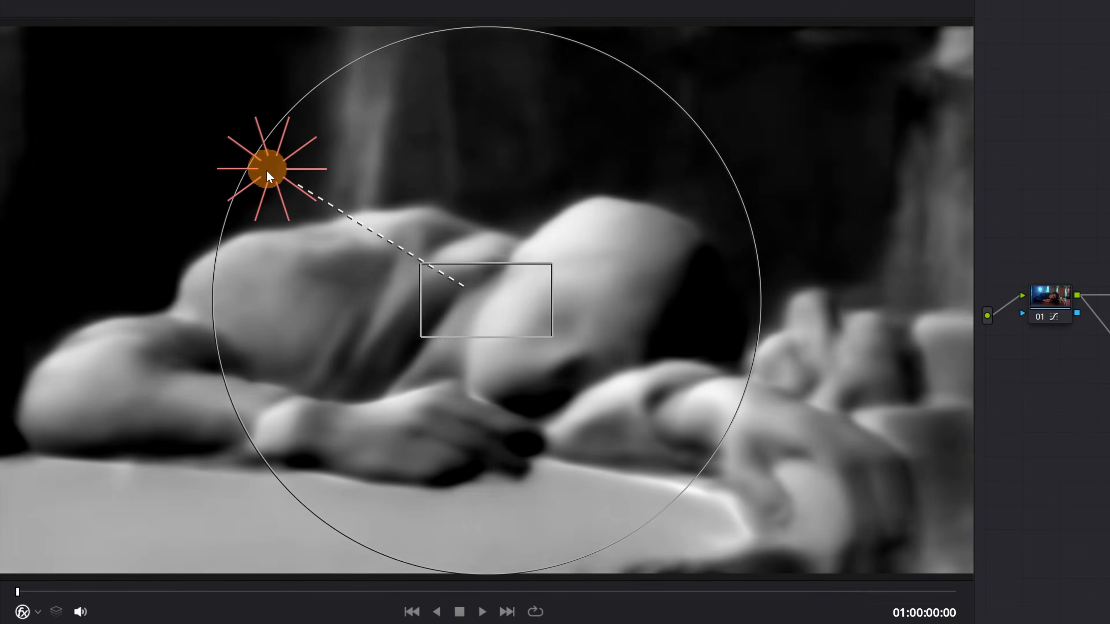
# Step: Move the Relight directional light above the person lying on the table
pyautogui.moveTo(267, 171); pyautogui.dragTo(576, 20)
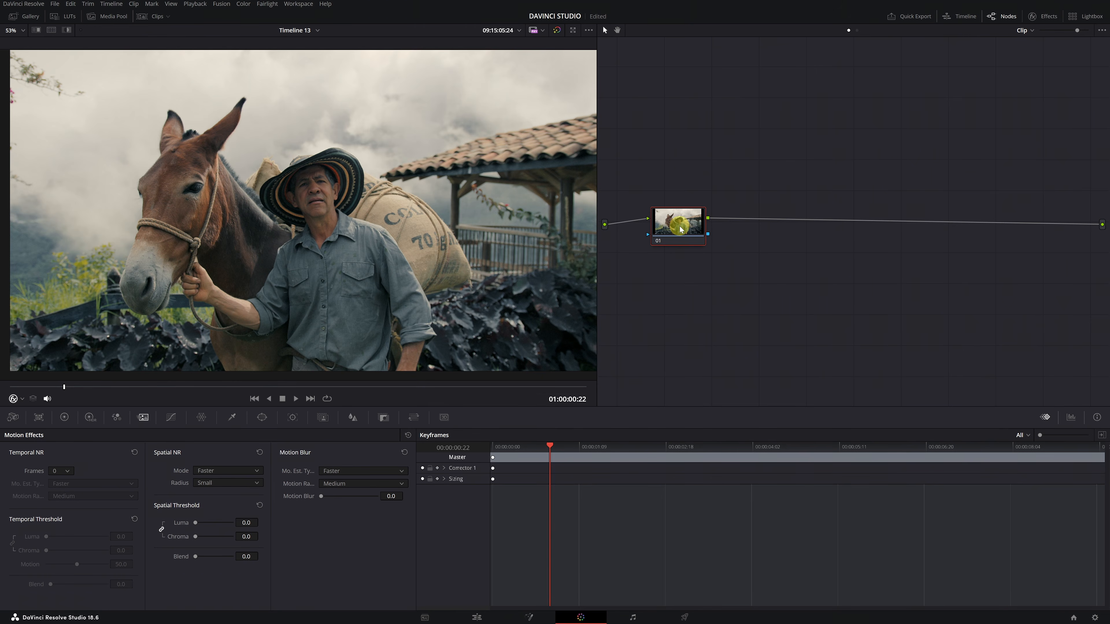
# Step: Add two serial nodes after node 01 on the clip of the man with the mule
pyautogui.rightClick(679, 231)
pyautogui.moveTo(716, 269)
pyautogui.click(777, 280)
pyautogui.rightClick(765, 248)
pyautogui.moveTo(776, 273)
pyautogui.click(843, 270)
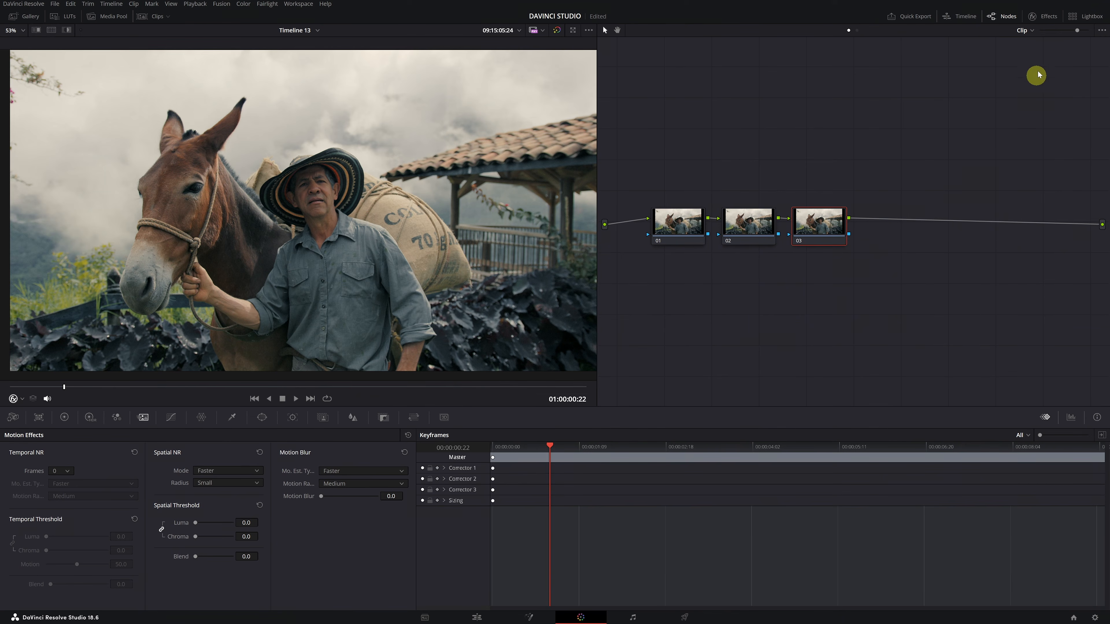
# Step: Find the Relight effect in the effects library and apply it to nodes 02 and 03
pyautogui.click(1048, 18)
pyautogui.click(1086, 31)
pyautogui.write('relighl')
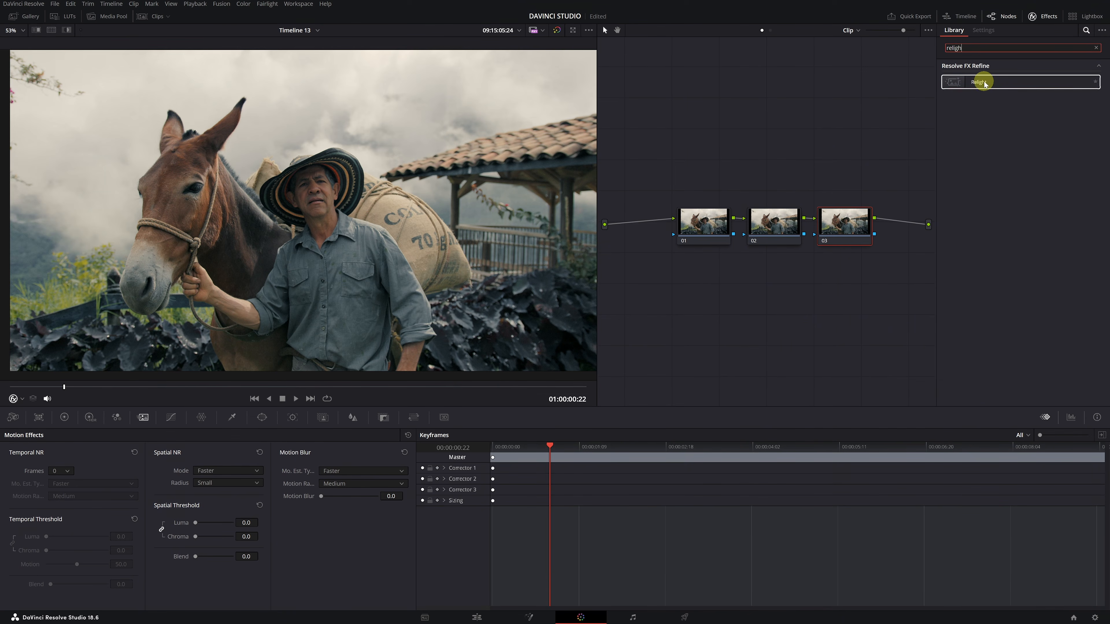
pyautogui.moveTo(978, 81); pyautogui.dragTo(772, 226)
pyautogui.moveTo(979, 81); pyautogui.dragTo(842, 223)
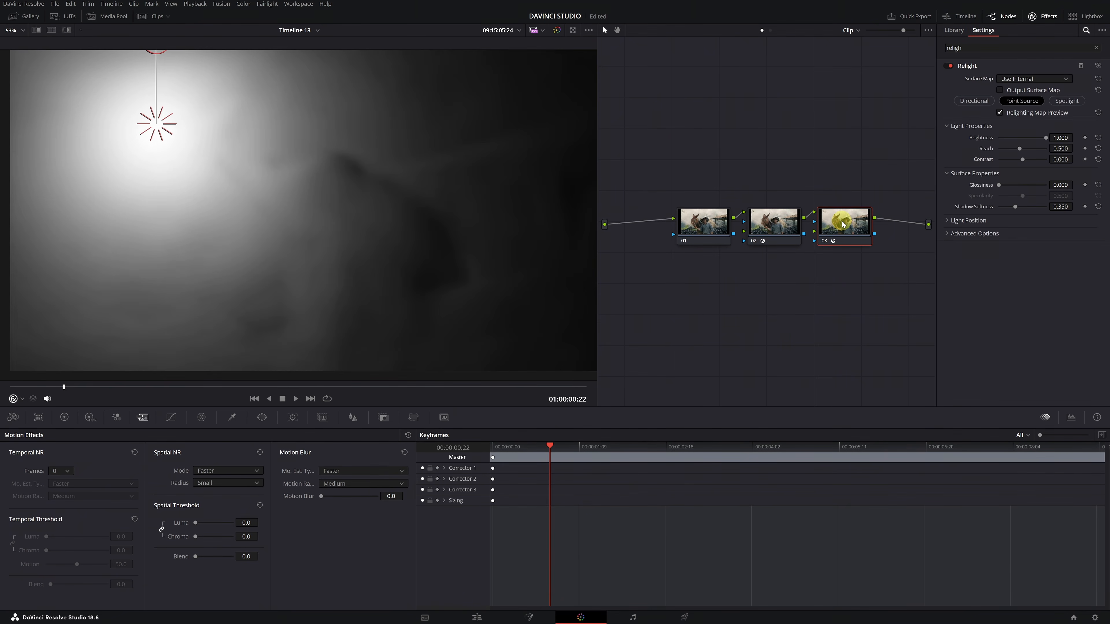
# Step: Move node 02 below the other nodes, connect node 01 directly to node 03, and feed node 02 into node 03's second image input
pyautogui.click(842, 223)
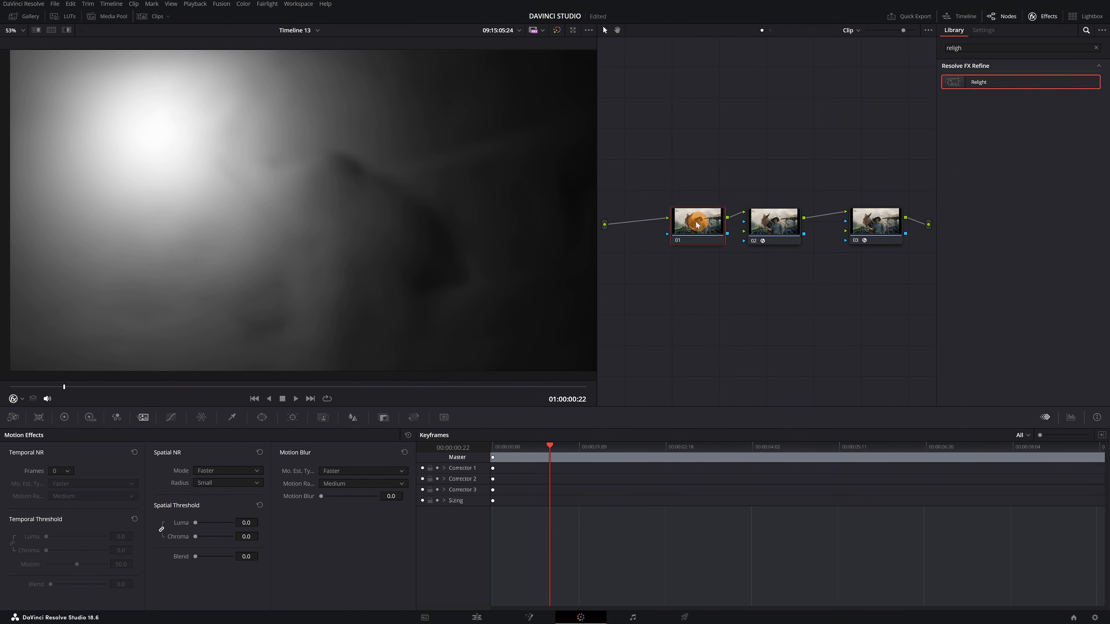
pyautogui.moveTo(710, 223)
pyautogui.mouseDown()
pyautogui.moveTo(734, 223)
pyautogui.moveTo(767, 251)
pyautogui.moveTo(769, 298)
pyautogui.mouseUp()
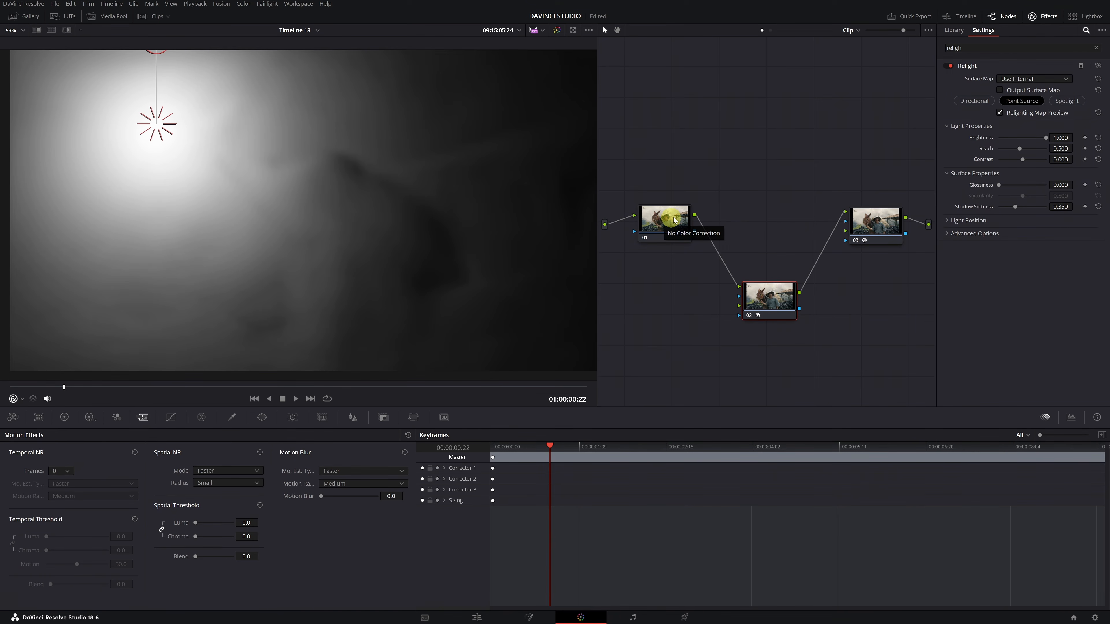
pyautogui.moveTo(695, 216); pyautogui.dragTo(847, 214)
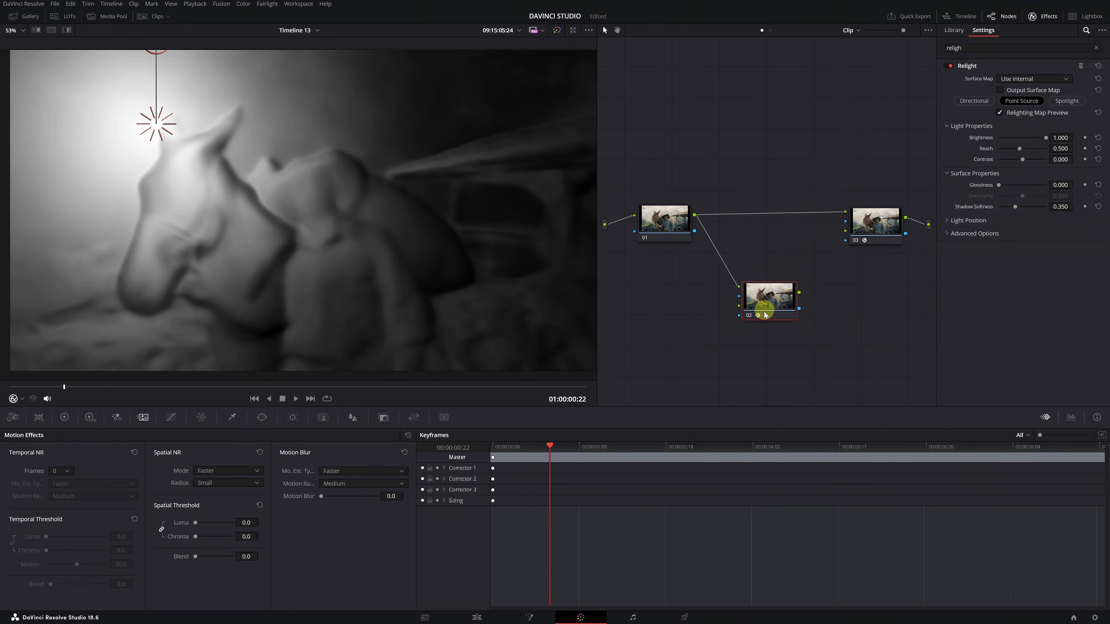
pyautogui.moveTo(800, 296); pyautogui.dragTo(845, 236)
# Step: Enable Output Surface Map in node 02's Relight effect and set node 03's Surface Map to Use Input 2
pyautogui.click(999, 90)
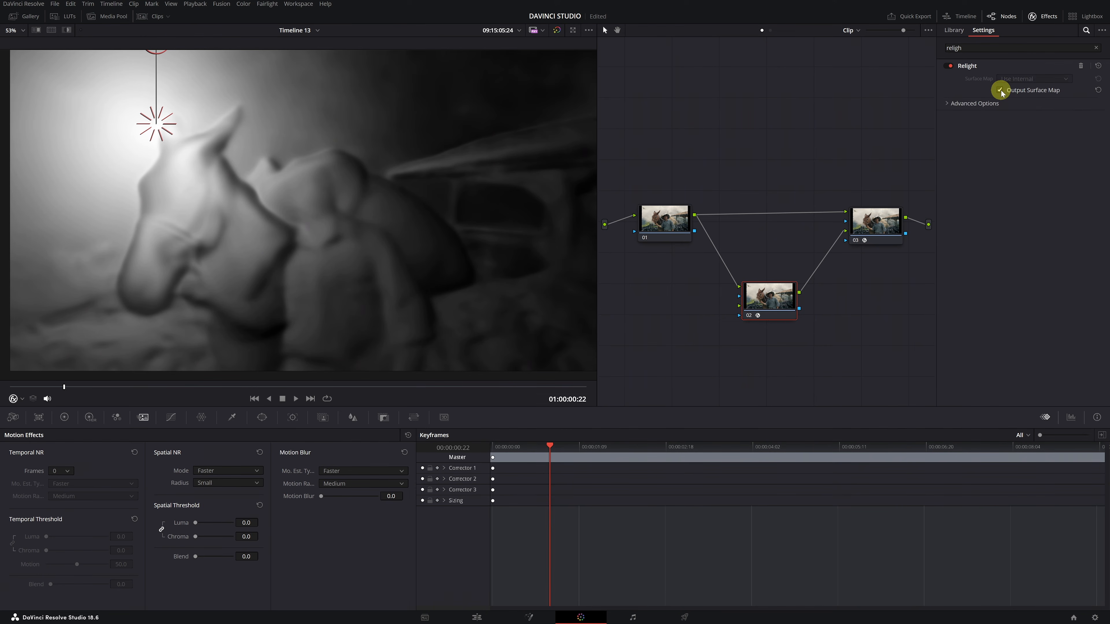
pyautogui.click(873, 220)
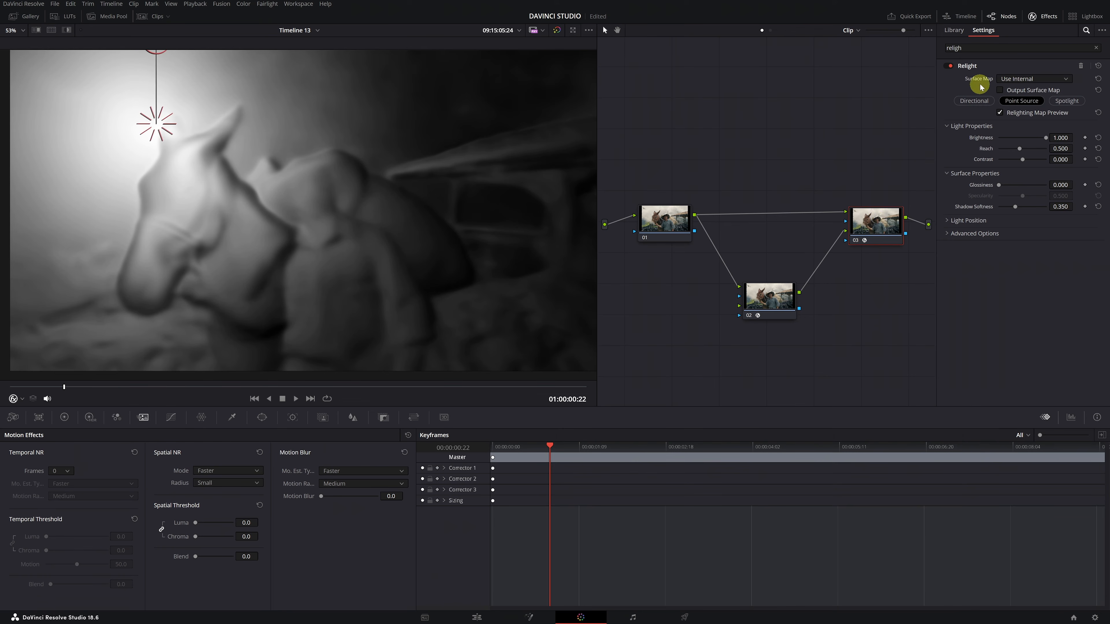
pyautogui.click(1061, 79)
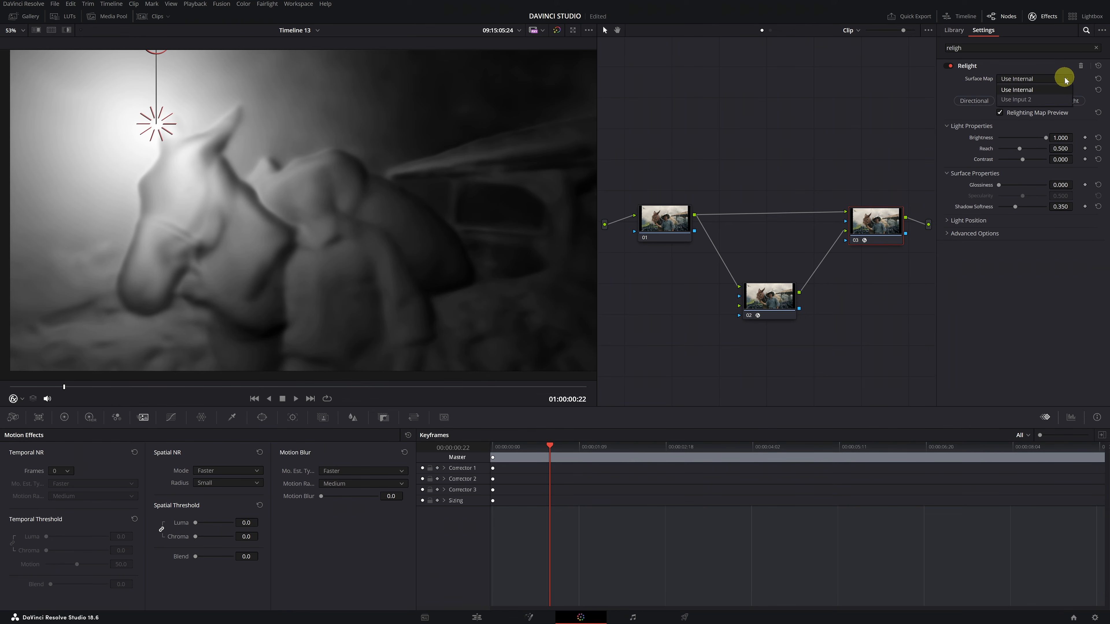
pyautogui.click(1024, 100)
# Step: Switch node 03's Relight from a point source to a Directional light above and right of the man's hat, and disable Relighting Map Preview
pyautogui.moveTo(159, 126); pyautogui.dragTo(427, 209)
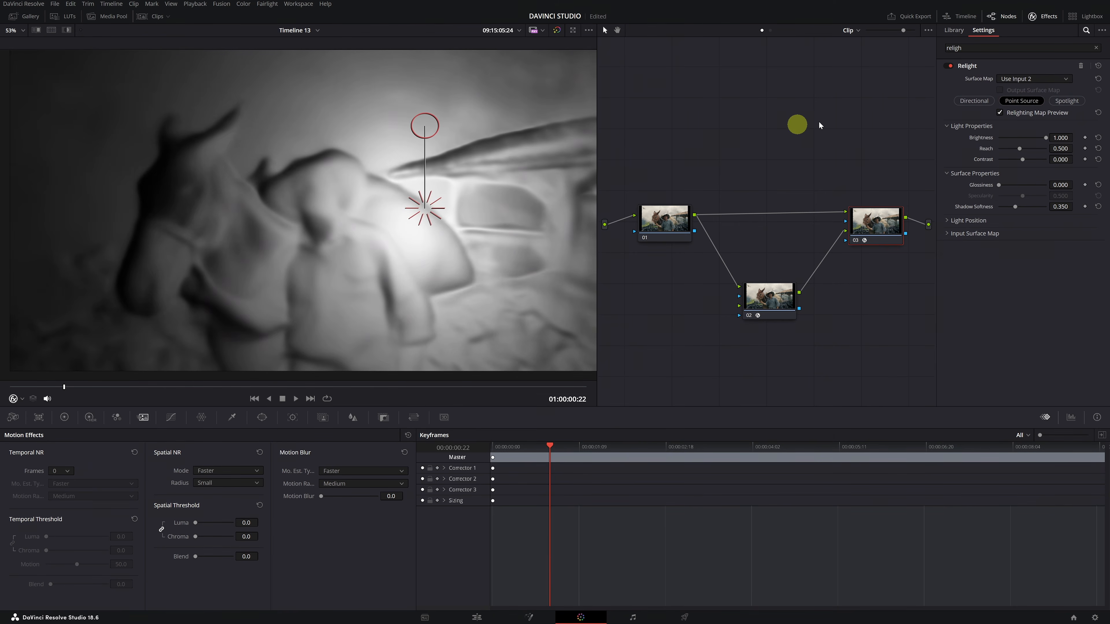
pyautogui.click(974, 101)
pyautogui.moveTo(218, 105); pyautogui.dragTo(408, 76)
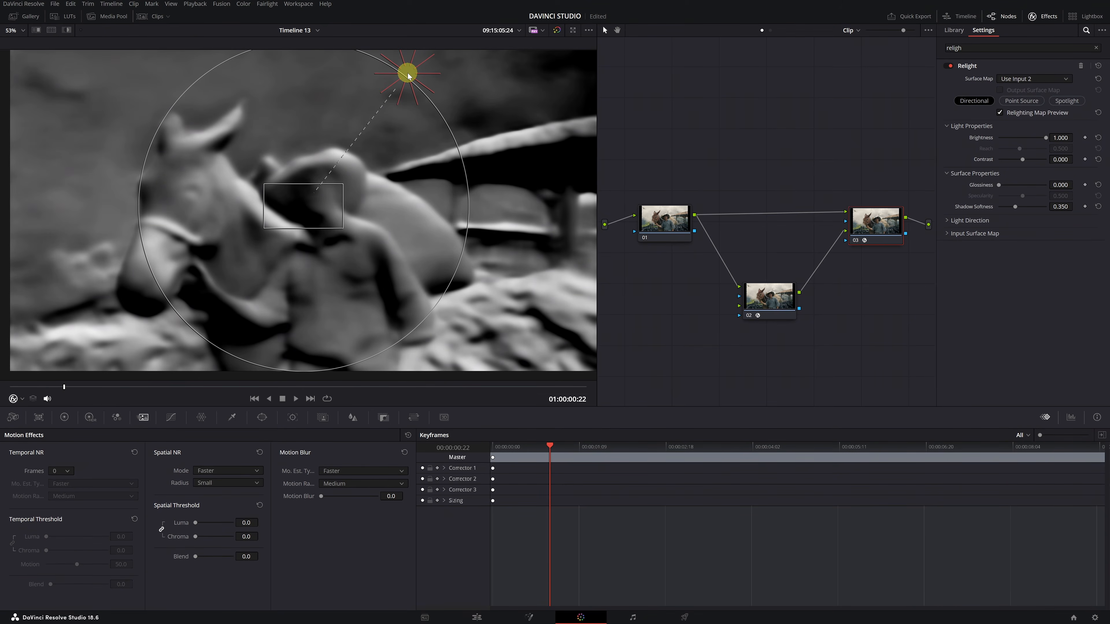
pyautogui.click(999, 113)
# Step: In node 03's primary color wheels, set Gain to 1.09, Gamma to -0.10 and Lift to -0.02
pyautogui.click(872, 221)
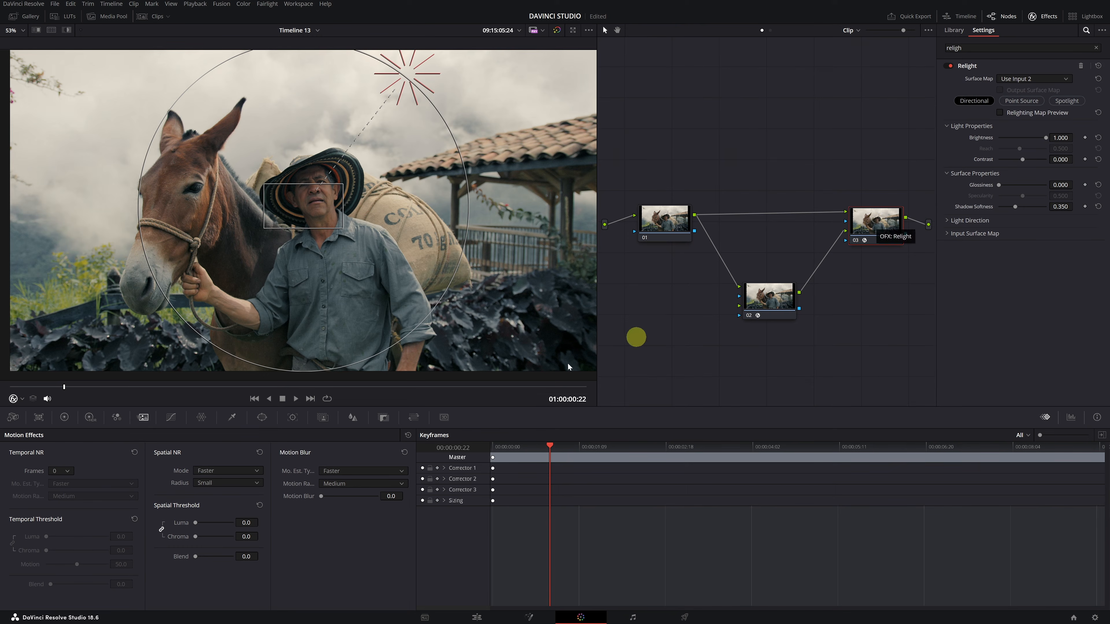
pyautogui.click(64, 417)
pyautogui.moveTo(248, 583); pyautogui.dragTo(275, 578)
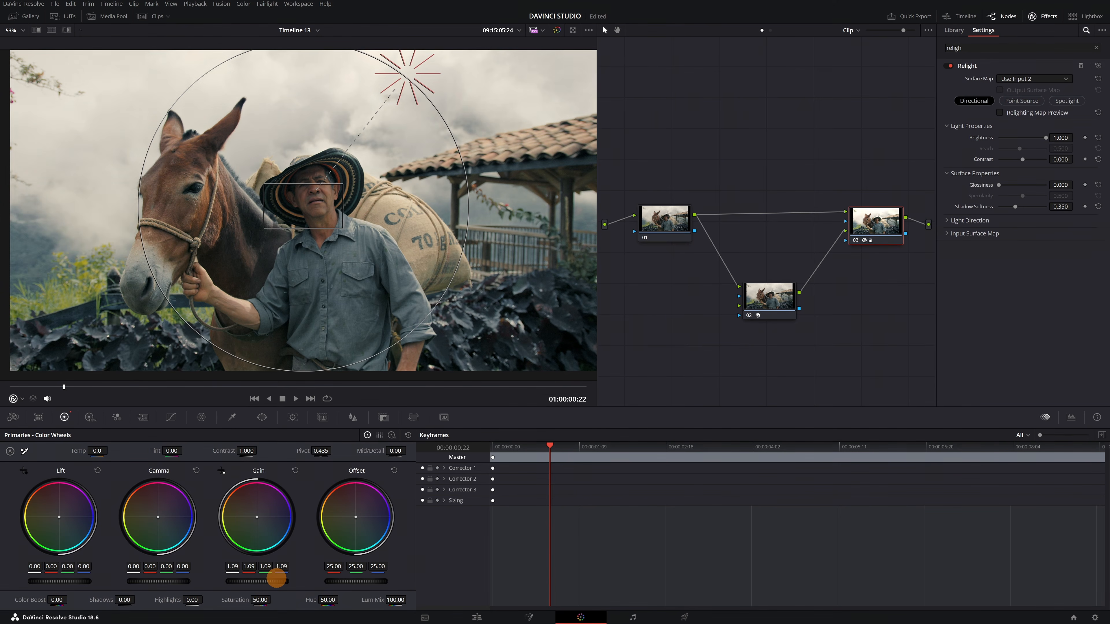
pyautogui.moveTo(150, 582); pyautogui.dragTo(115, 580)
pyautogui.moveTo(549, 311)
pyautogui.mouseDown()
pyautogui.moveTo(818, 317)
pyautogui.moveTo(571, 312)
pyautogui.mouseUp()
pyautogui.moveTo(58, 584); pyautogui.dragTo(583, 317)
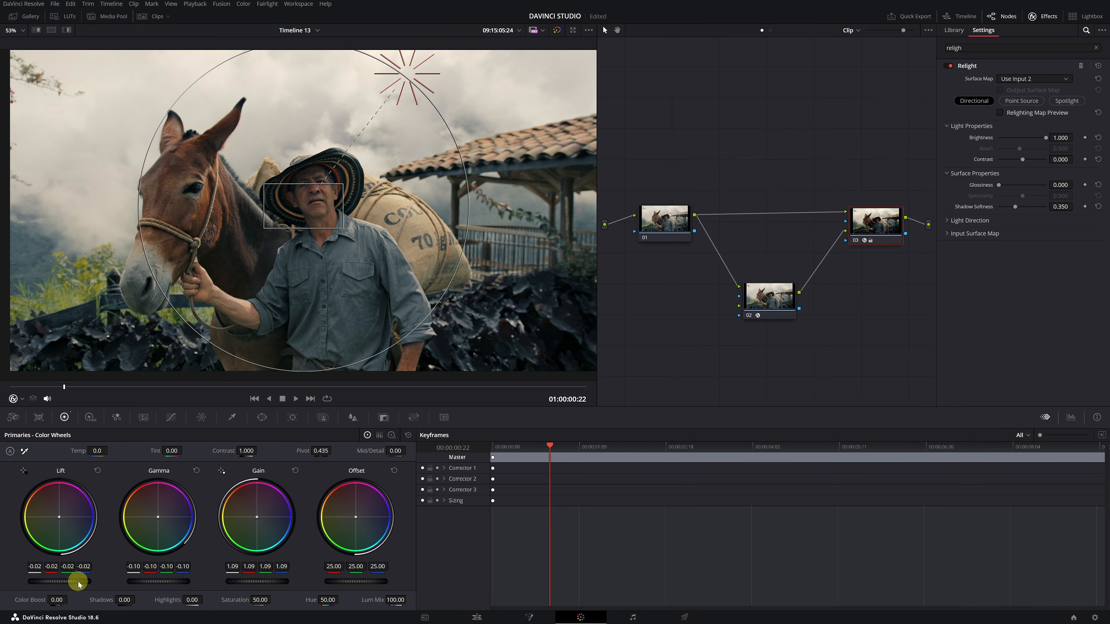
# Step: Raise node 03's Gain to 1.26 and tint it yellow, with red 1.25, green 1.28 and blue 1.07
pyautogui.moveTo(245, 583); pyautogui.dragTo(304, 577)
pyautogui.moveTo(243, 522)
pyautogui.mouseDown()
pyautogui.moveTo(208, 551)
pyautogui.moveTo(209, 498)
pyautogui.moveTo(238, 511)
pyautogui.moveTo(217, 527)
pyautogui.moveTo(226, 511)
pyautogui.moveTo(225, 520)
pyautogui.mouseUp()
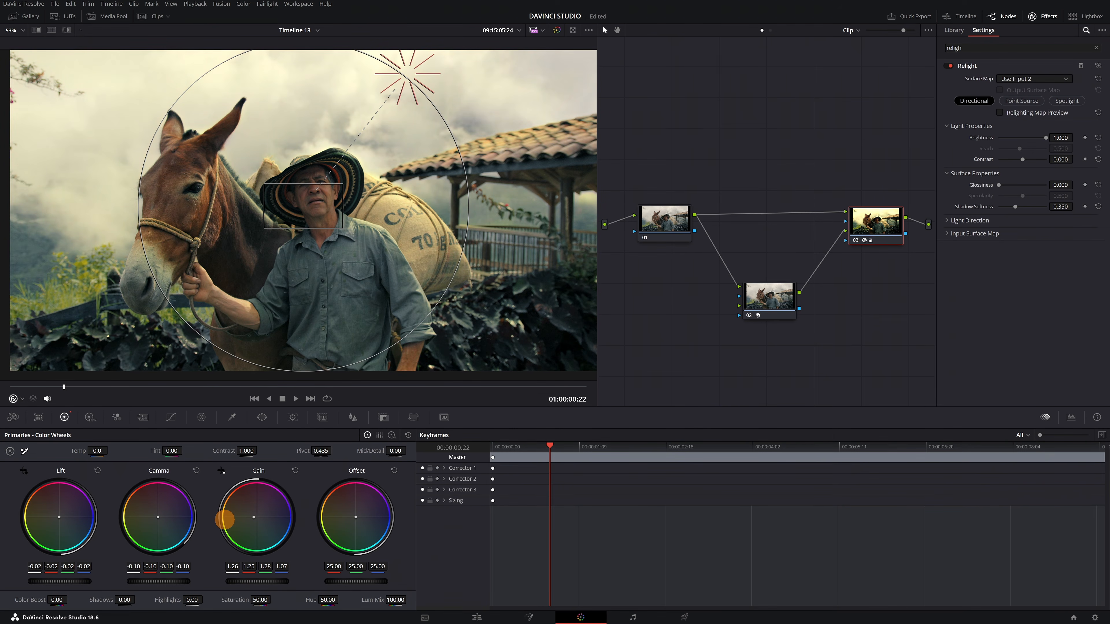